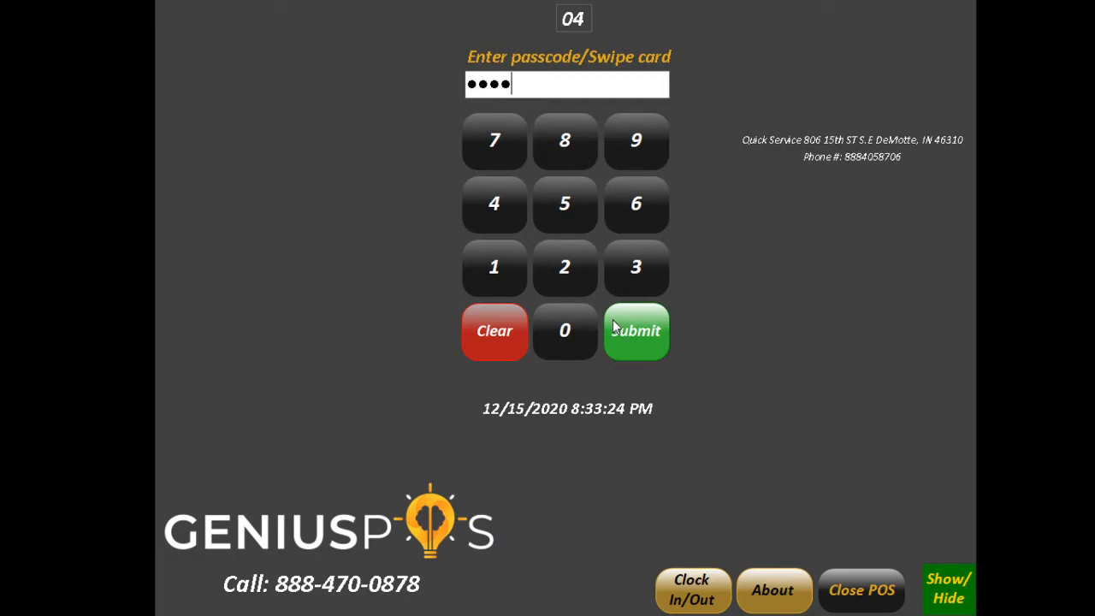
Log in at the station with the passcode and open Back Office.
click(614, 326)
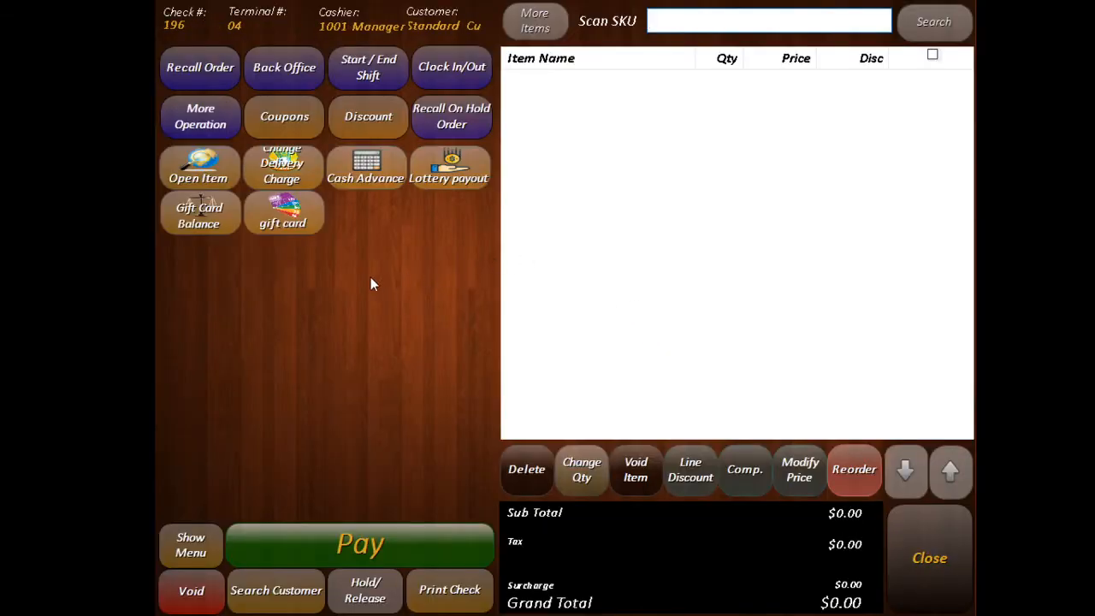
click(289, 75)
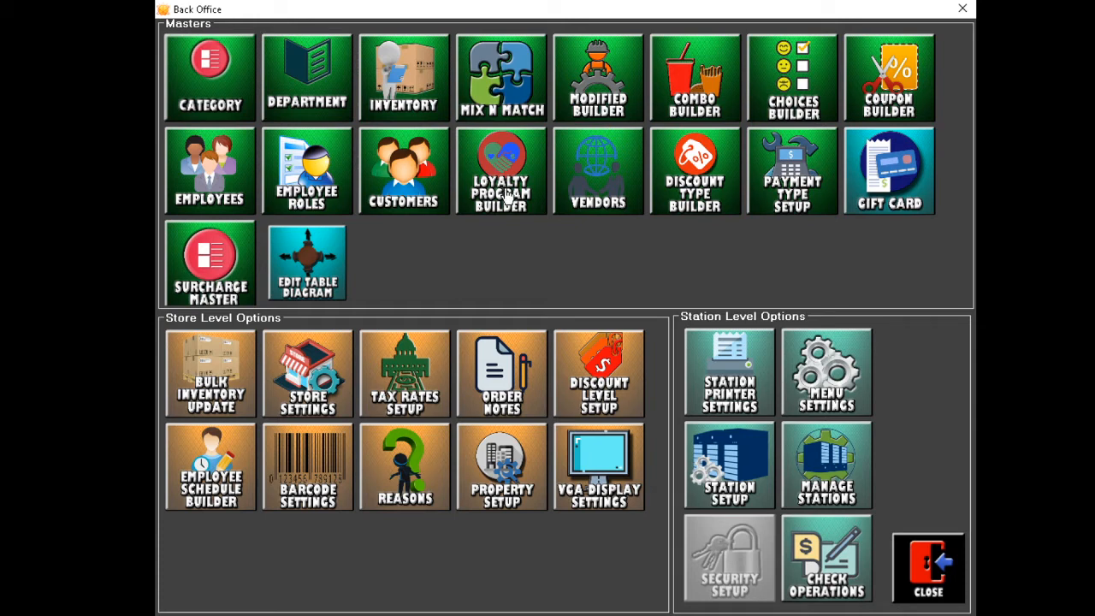
Open the Loyalty Program Builder from Back Office.
click(506, 197)
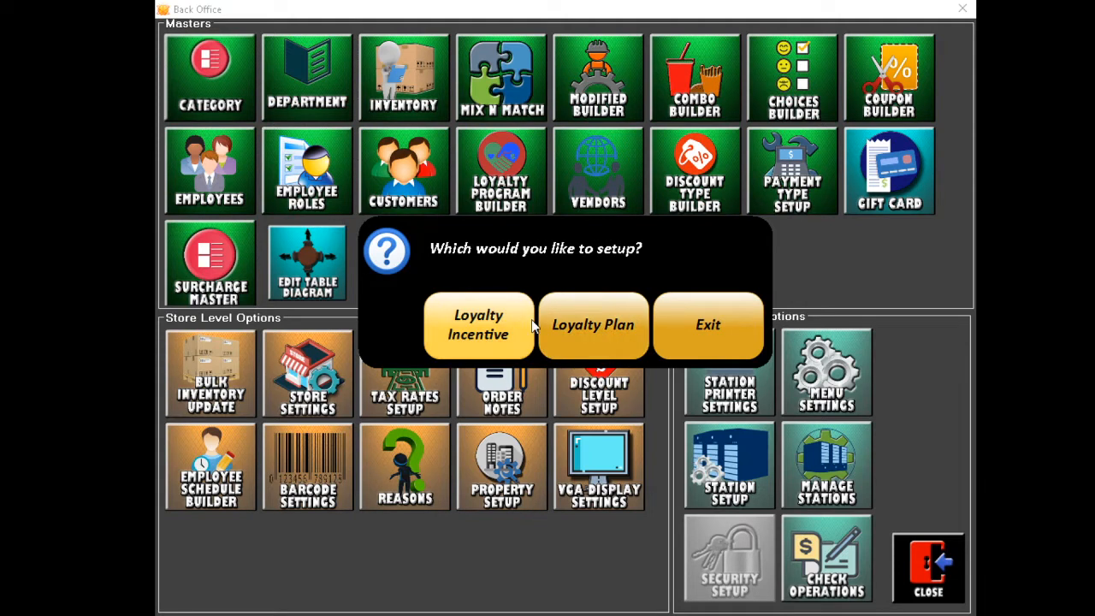
Create a new Points Reward incentive 'Free $10 Gift Card' requiring 10 points.
click(486, 333)
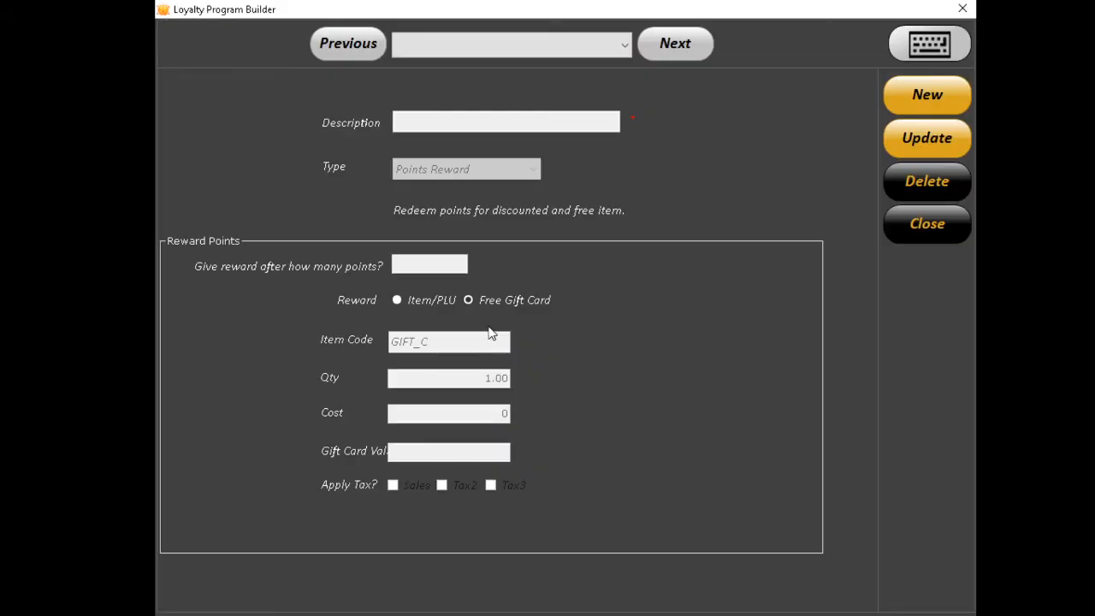
click(920, 97)
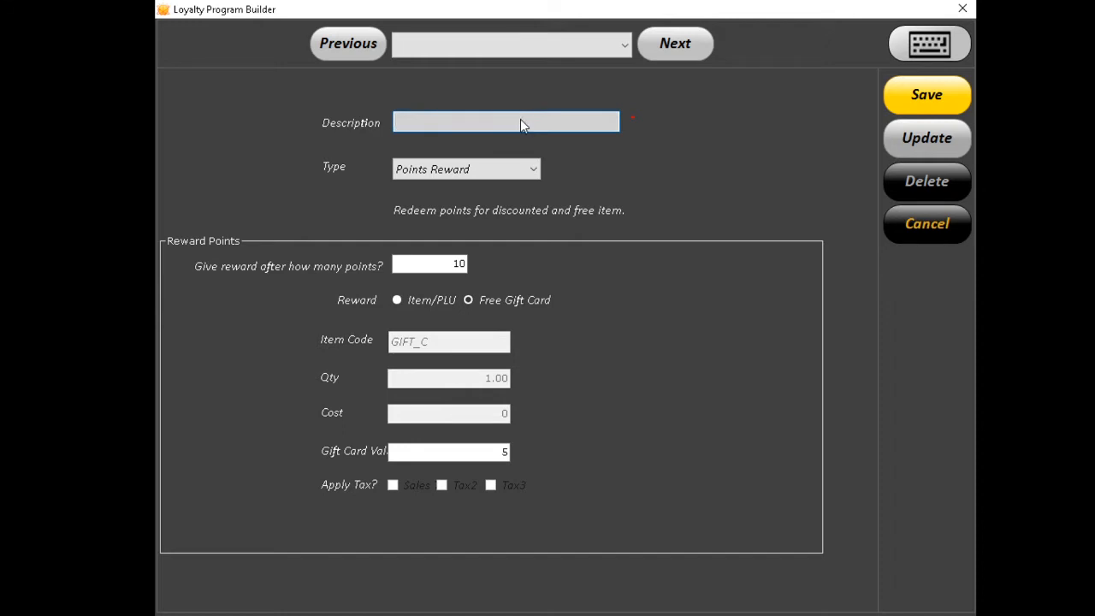
text(Free $10 Gift Card)
click(468, 171)
click(477, 168)
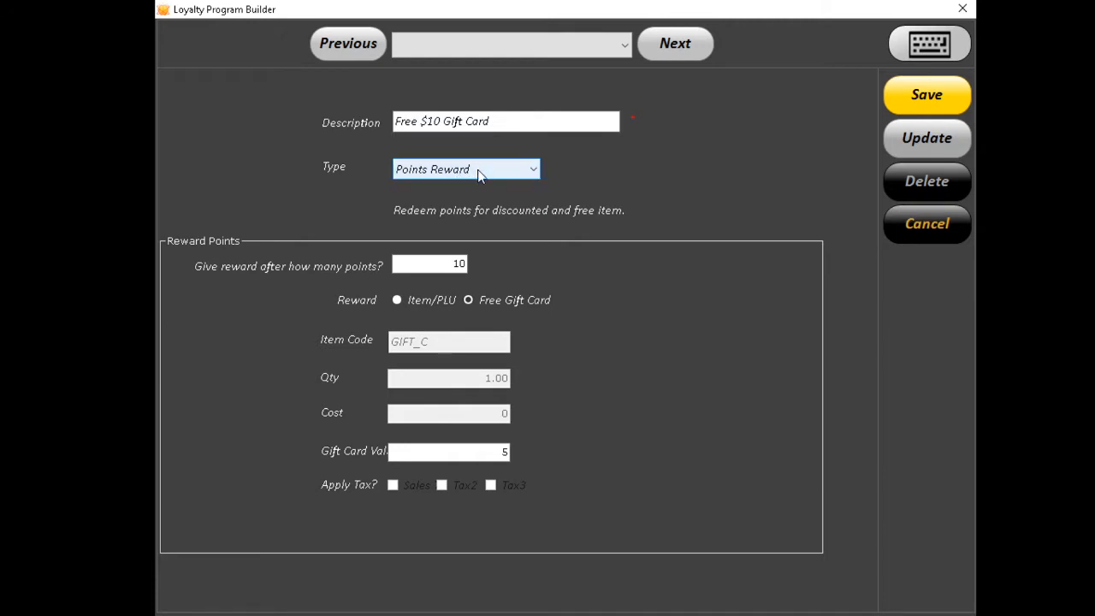
double_click(432, 265)
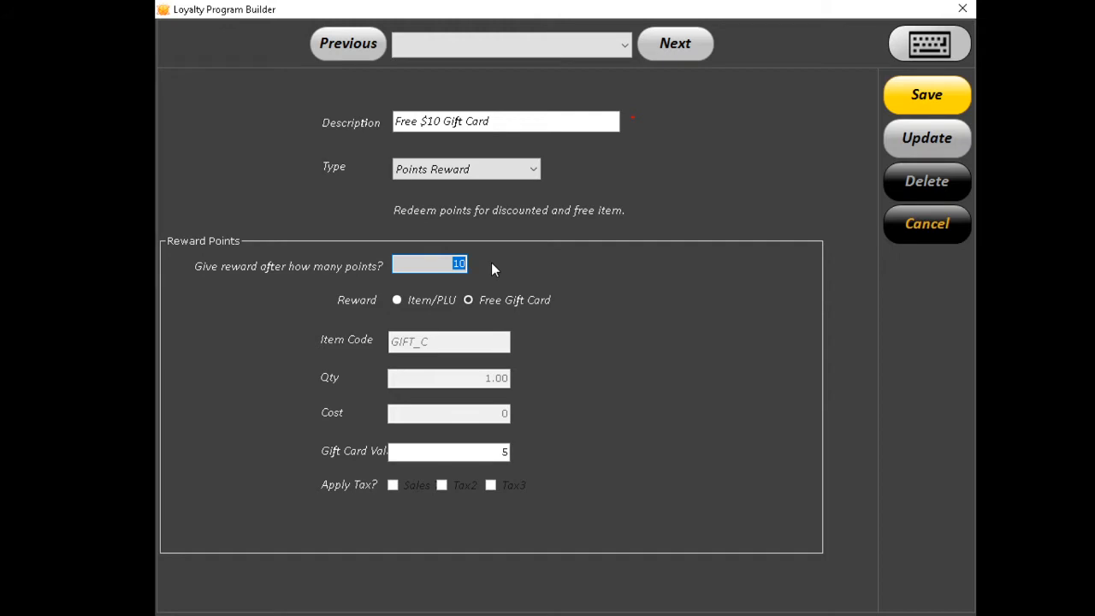
text(10)
Try an Item/PLU reward and browse the item list, closing it without choosing.
click(423, 303)
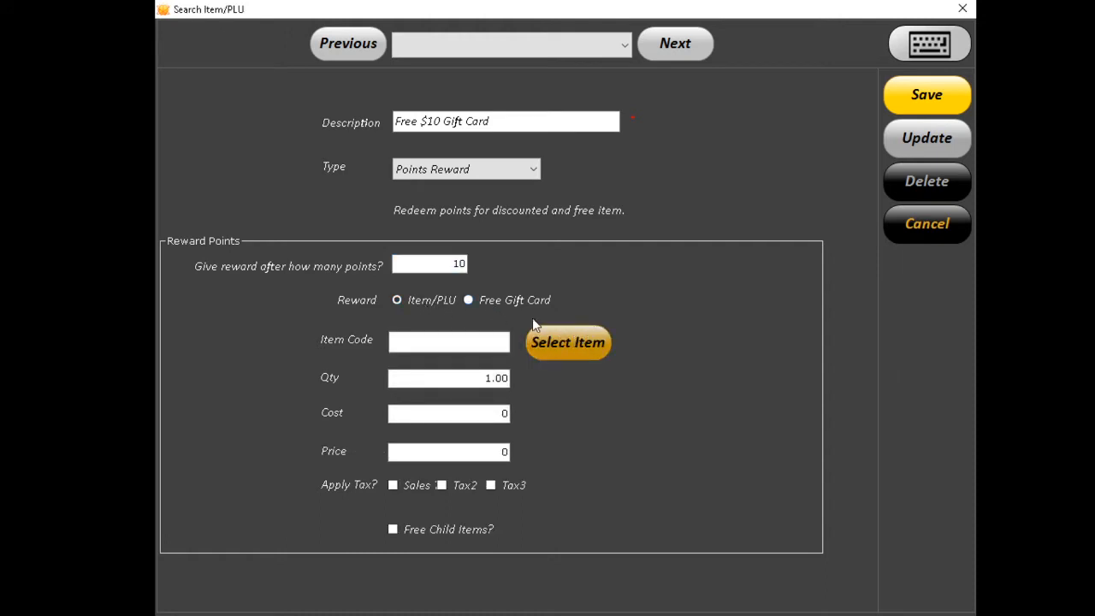
click(537, 335)
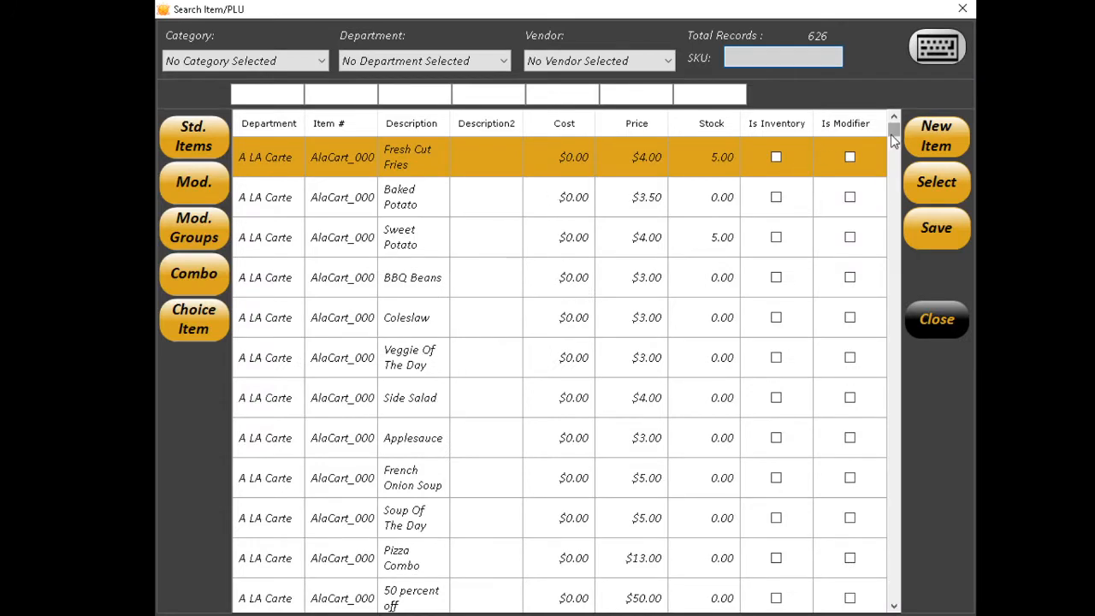
drag(893, 141, 892, 199)
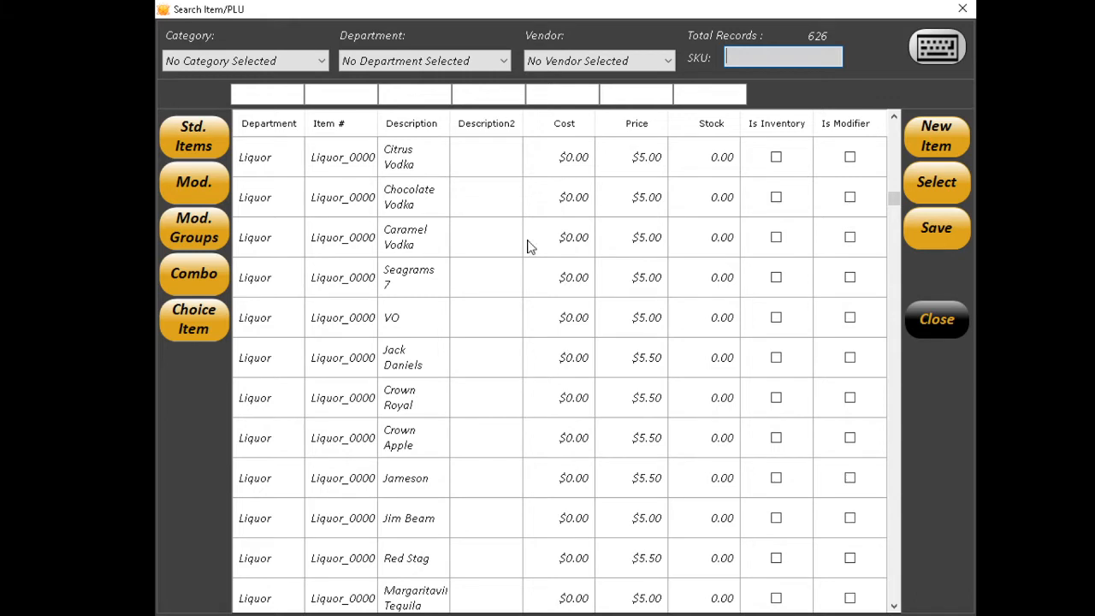
click(909, 315)
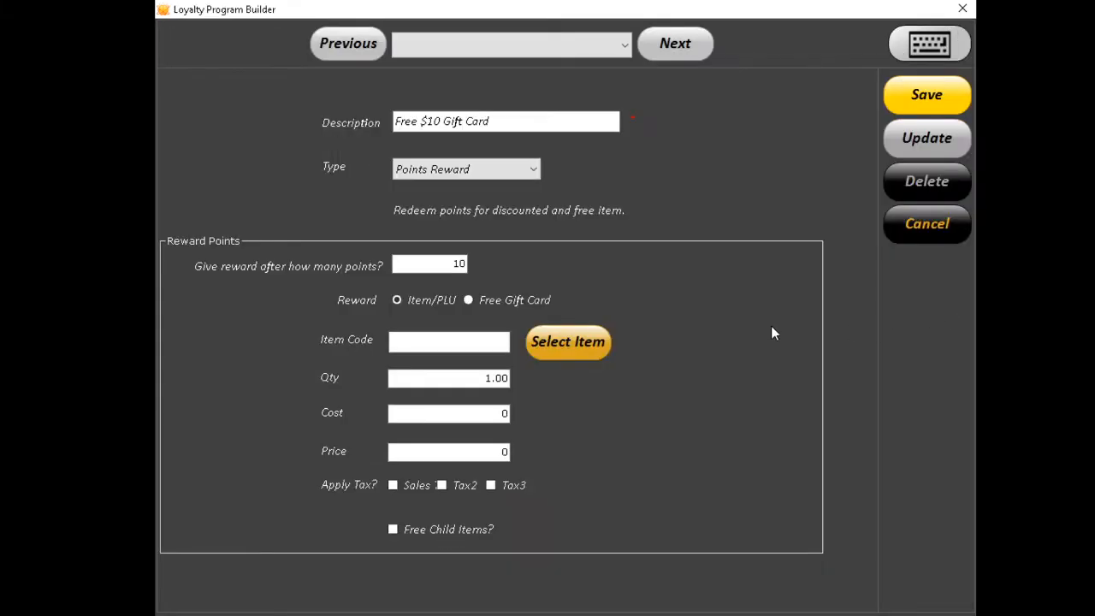
Make the reward a free gift card worth $10.00 and save the incentive.
click(497, 301)
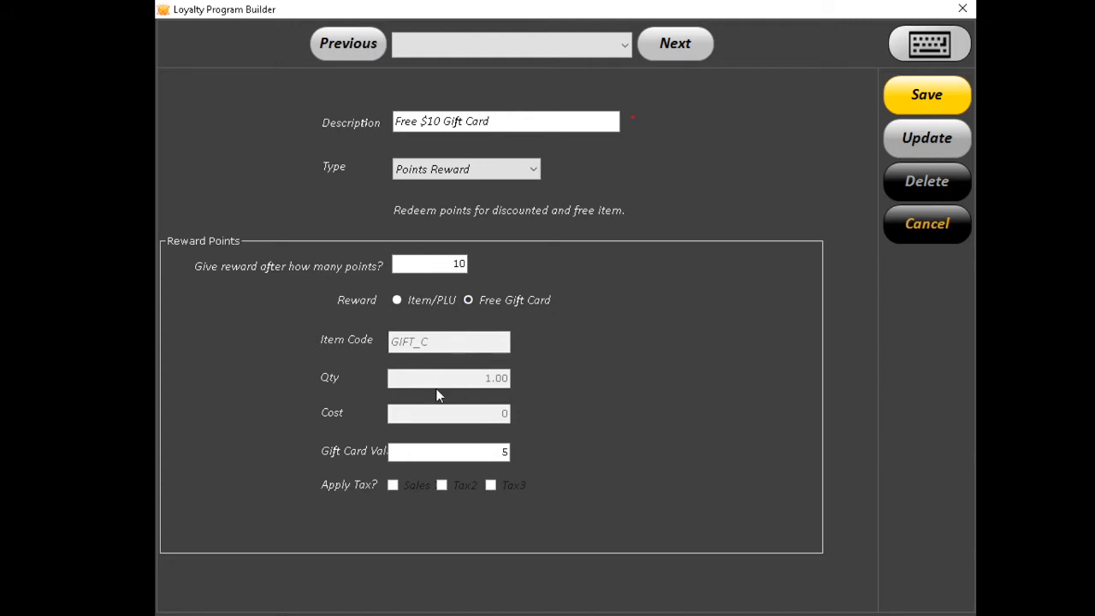
click(461, 452)
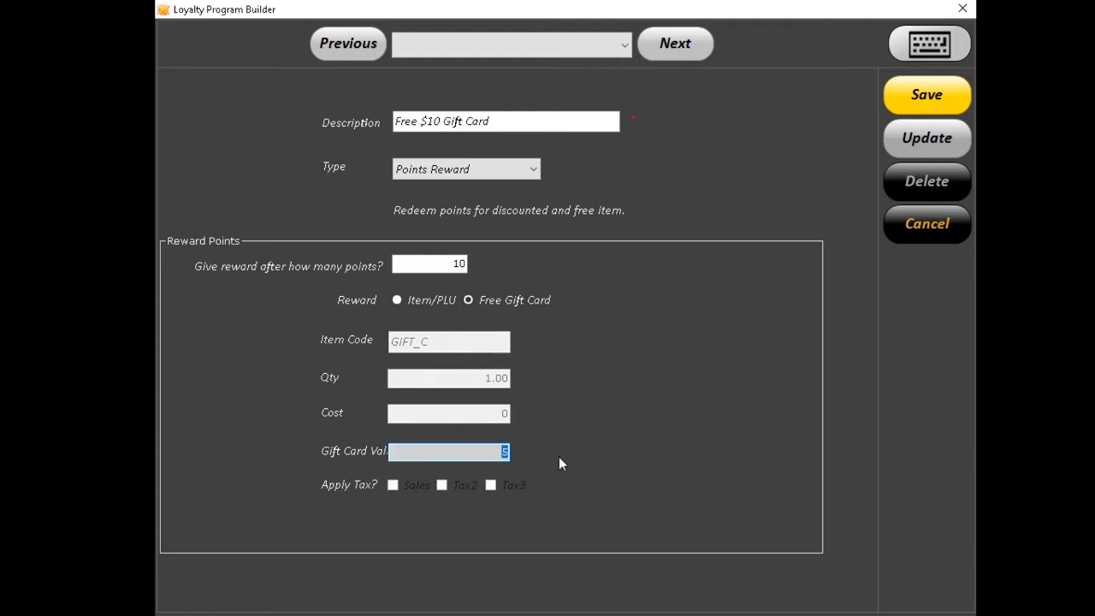
text(10)
click(929, 96)
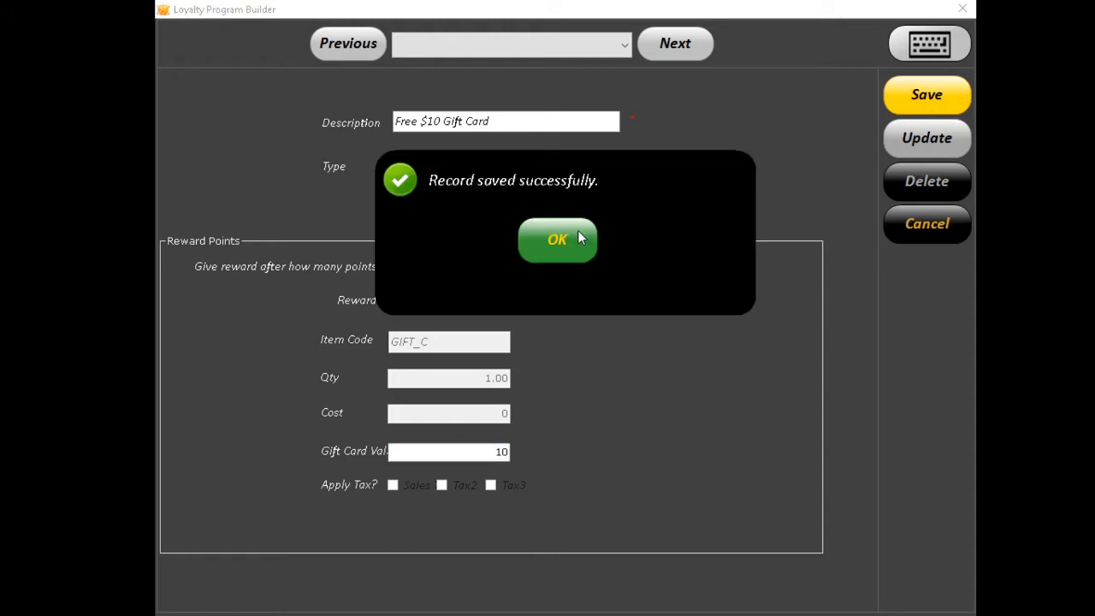
click(578, 239)
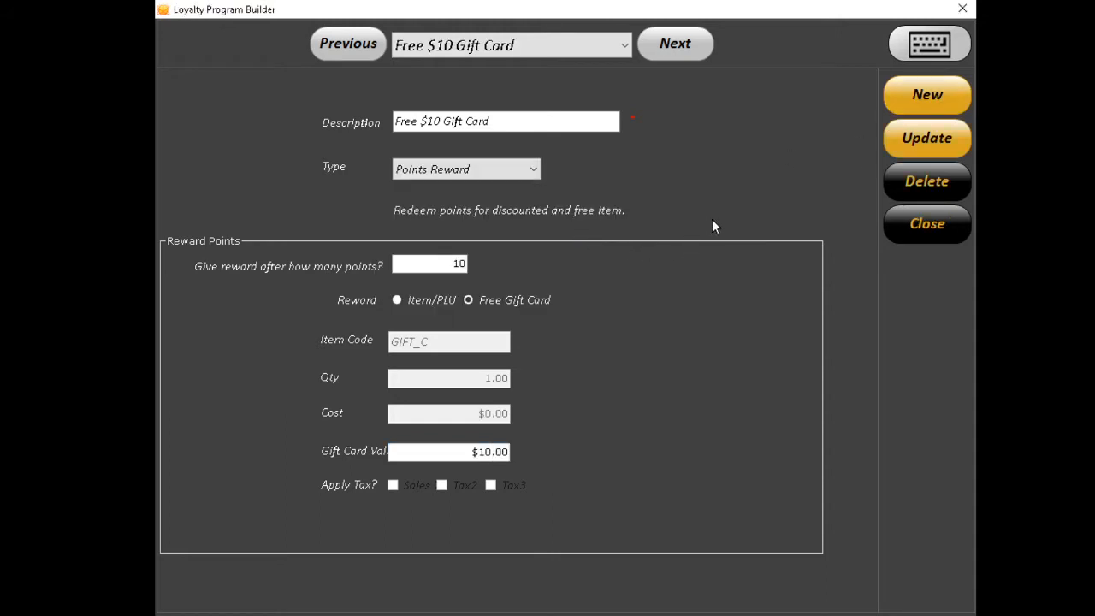
Add and save a 'Free $20 Gift' incentive at 20 points with a $20 gift card, then close the builder.
click(922, 101)
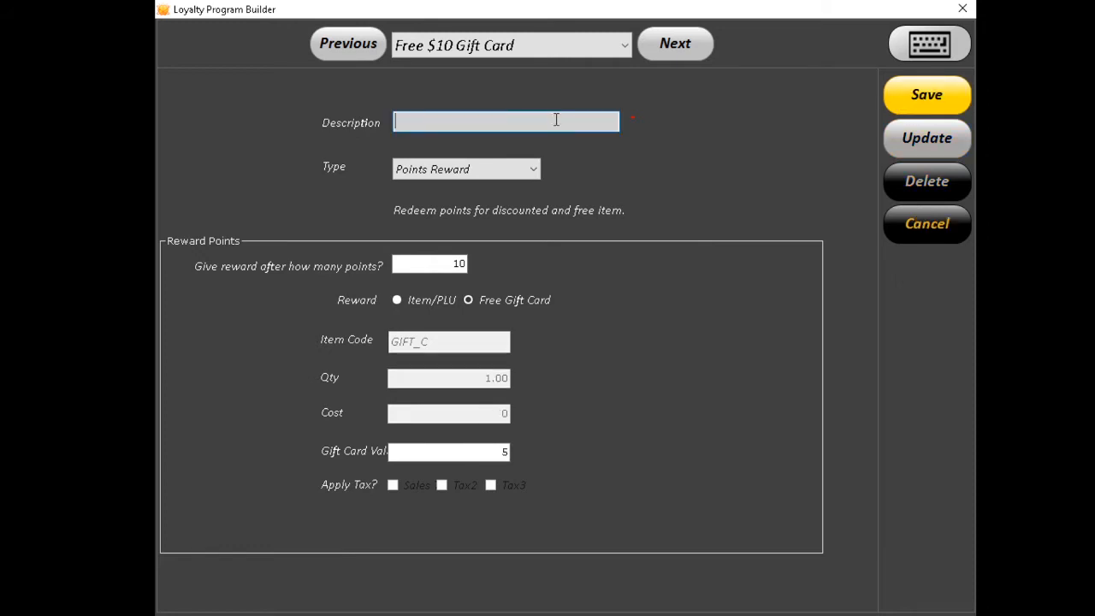
text(Free $20 Gif)
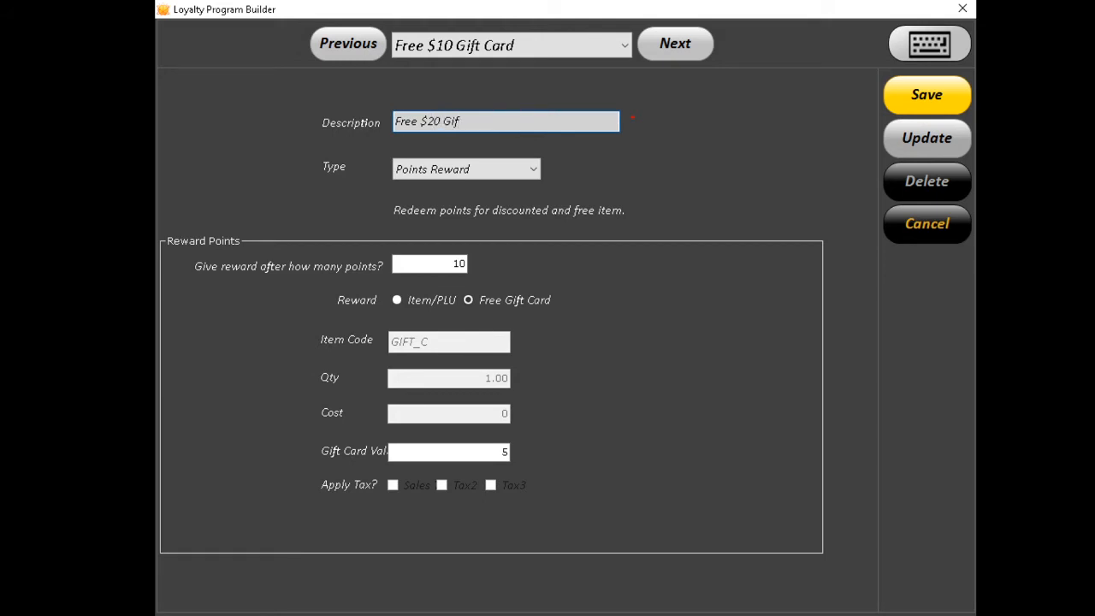
text(t)
click(430, 262)
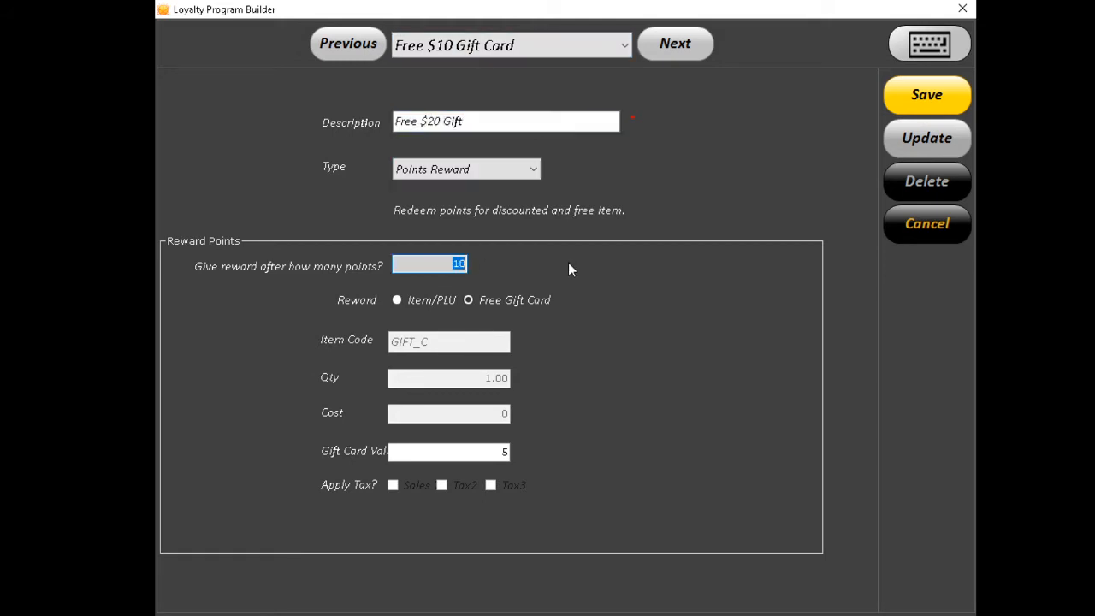
text(20)
click(490, 450)
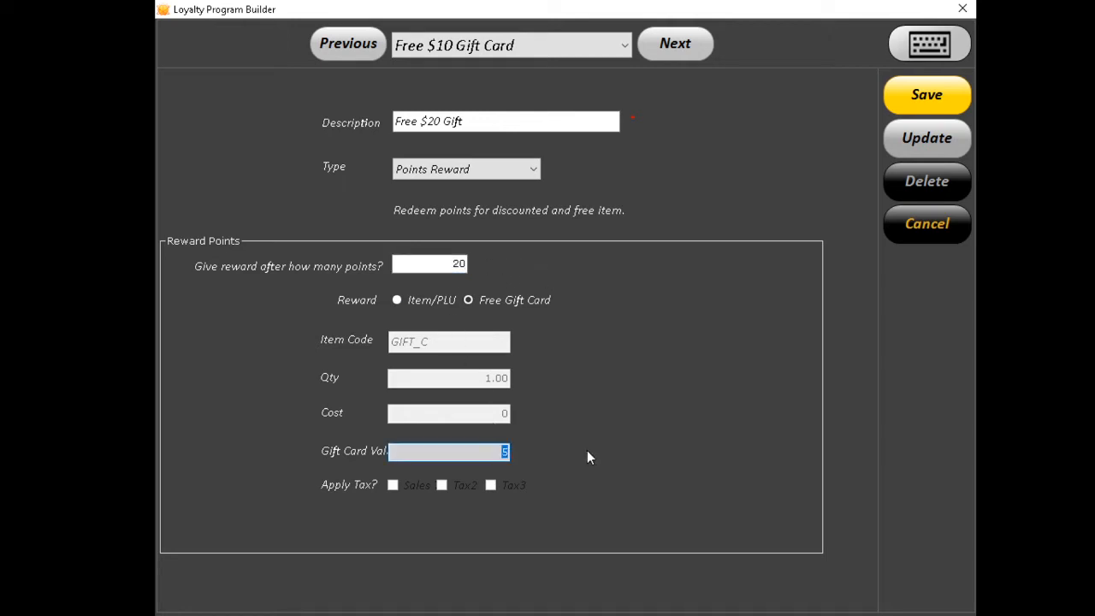
text(20)
click(927, 96)
click(592, 245)
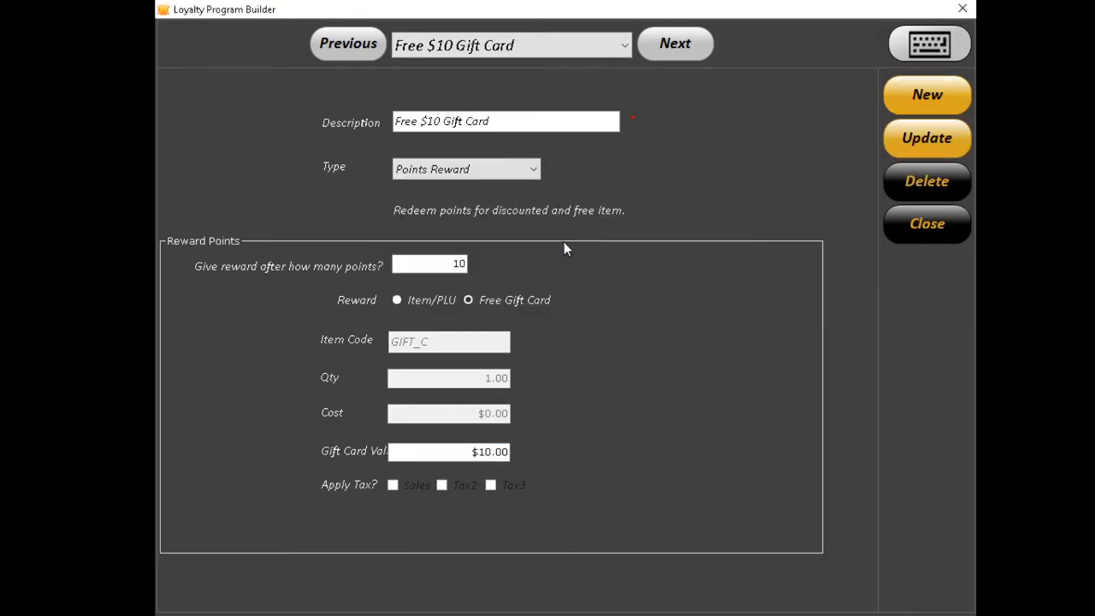
click(916, 226)
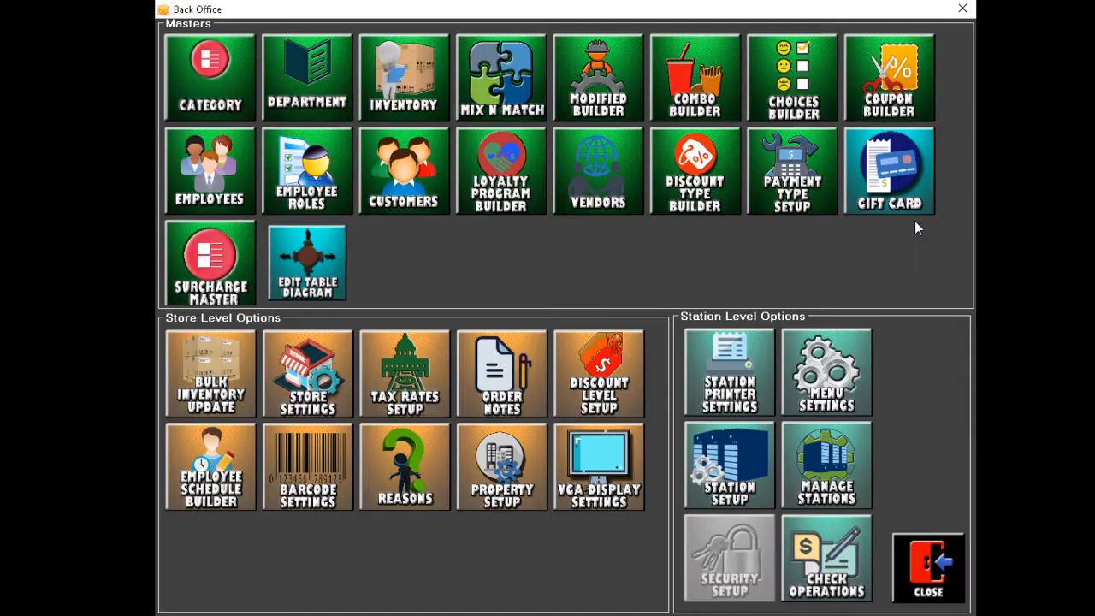
Under Loyalty Plan, create and save a new plan described 'Gift Card Plan'.
click(496, 186)
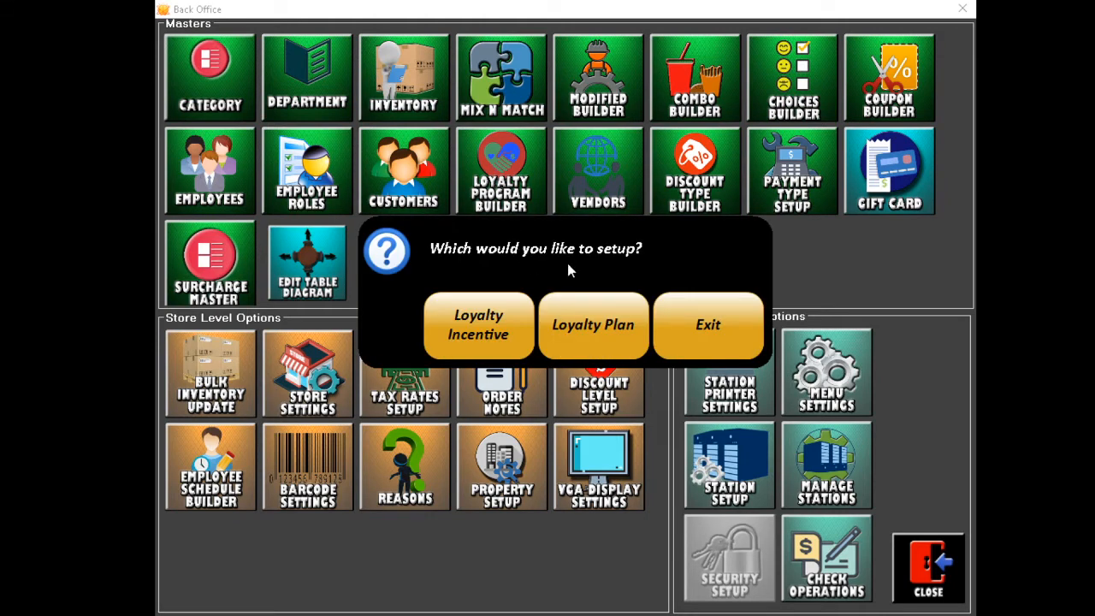
click(585, 326)
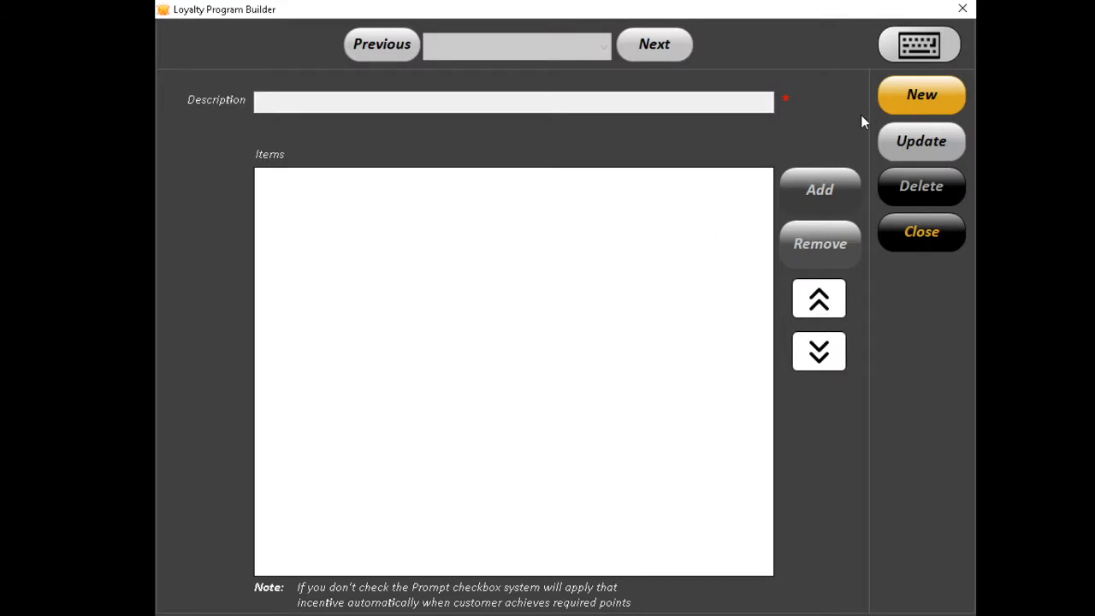
click(914, 101)
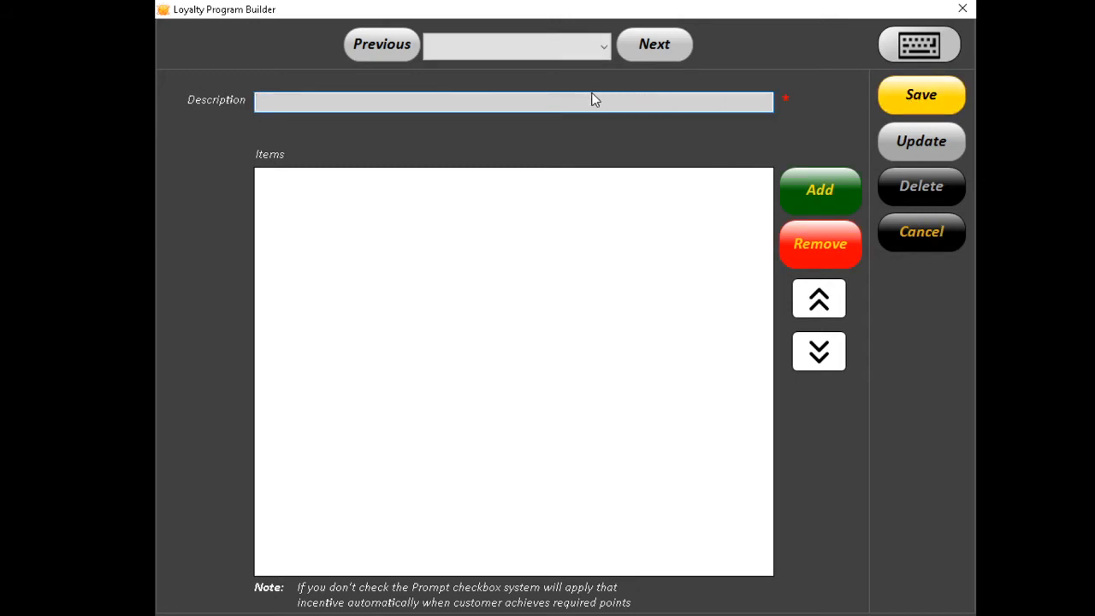
text(Gift Card Plan)
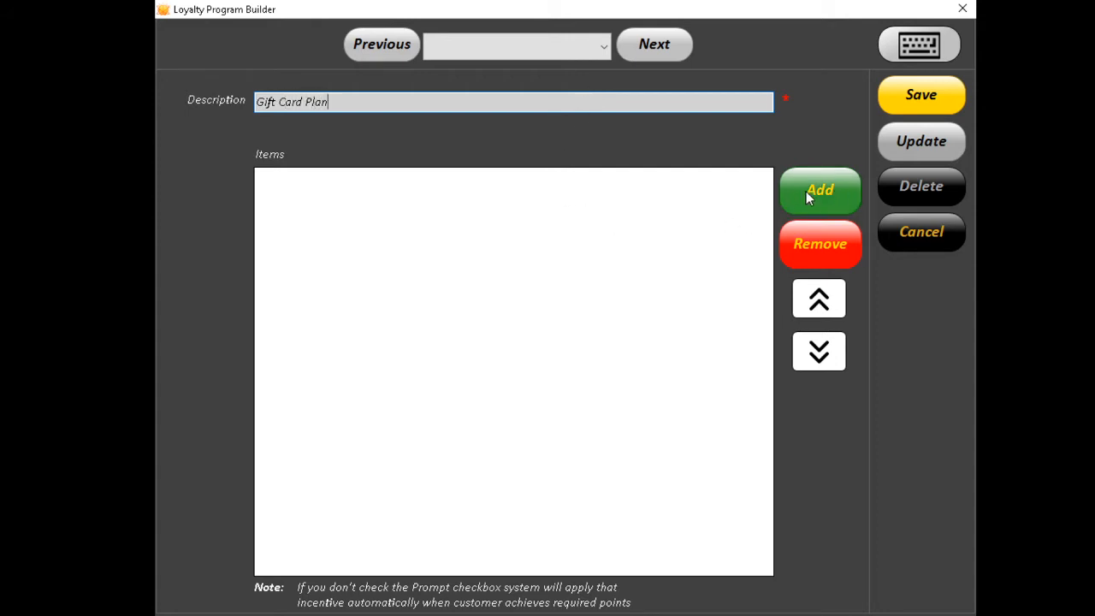
click(913, 99)
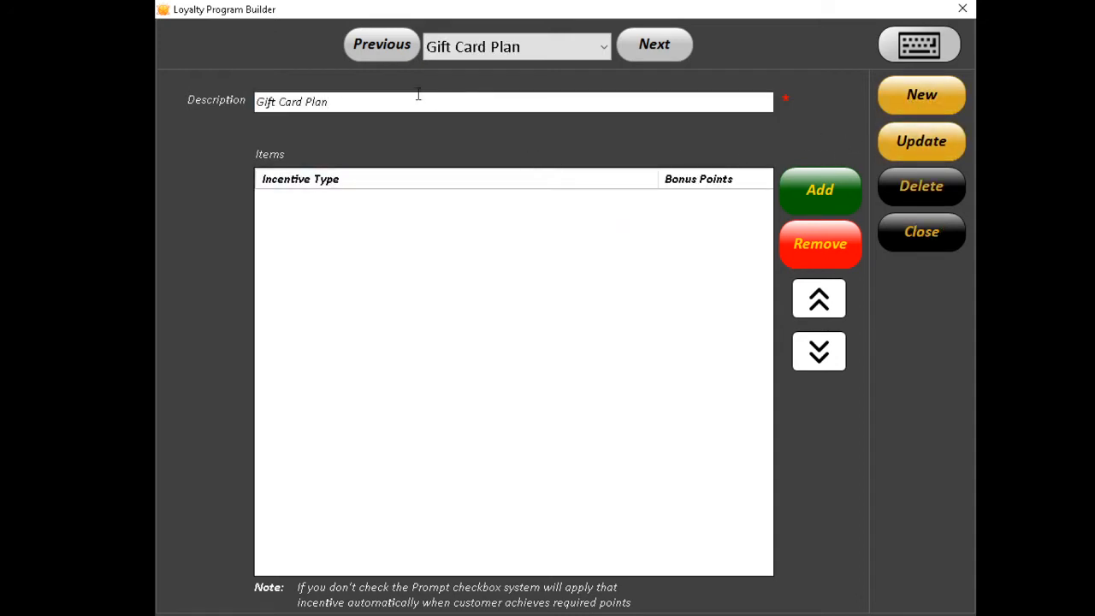
click(355, 101)
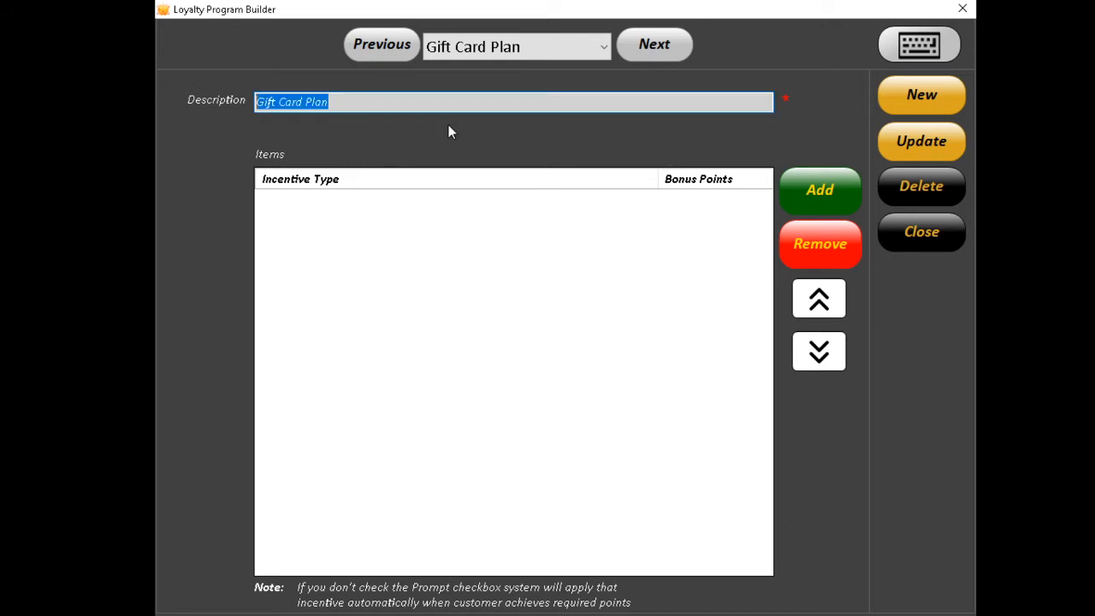
Add the Free $10 Gift Card and Free $20 Gift incentives to Gift Card Plan and update it.
click(816, 192)
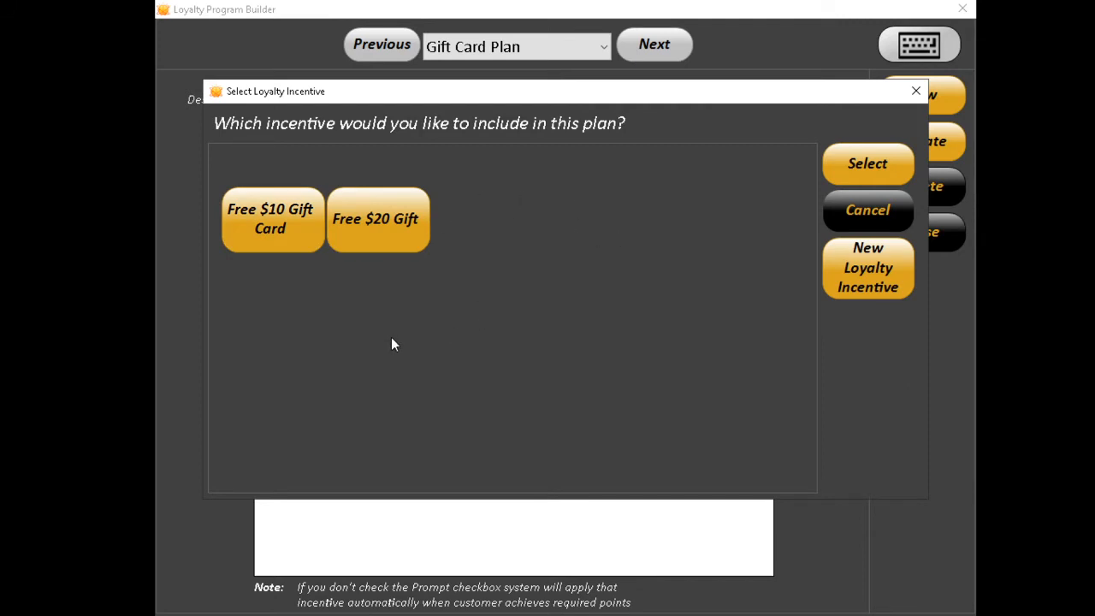
double_click(287, 217)
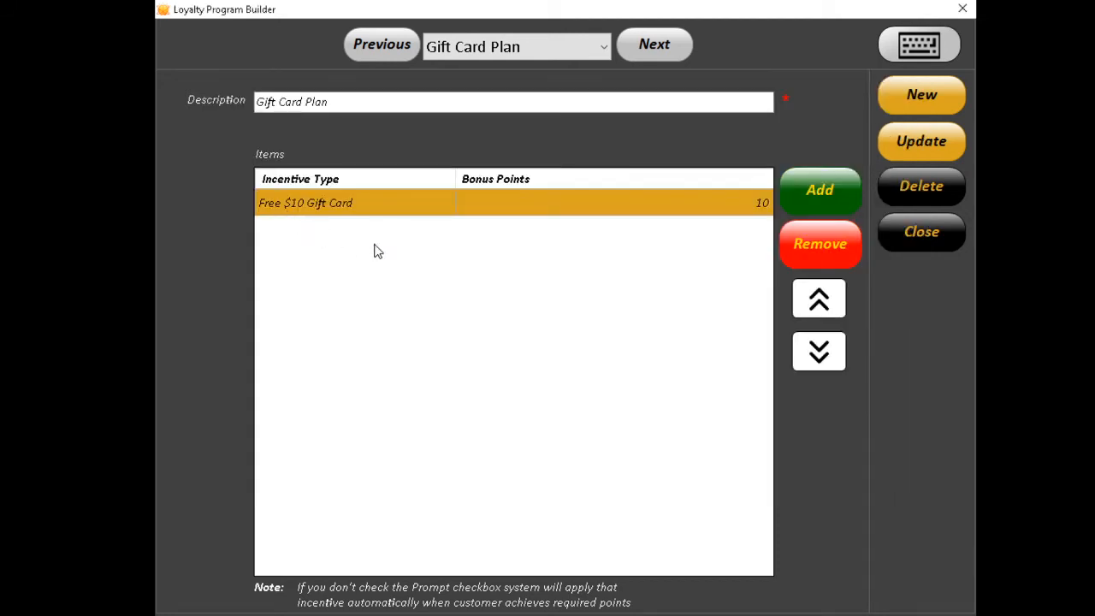
click(814, 193)
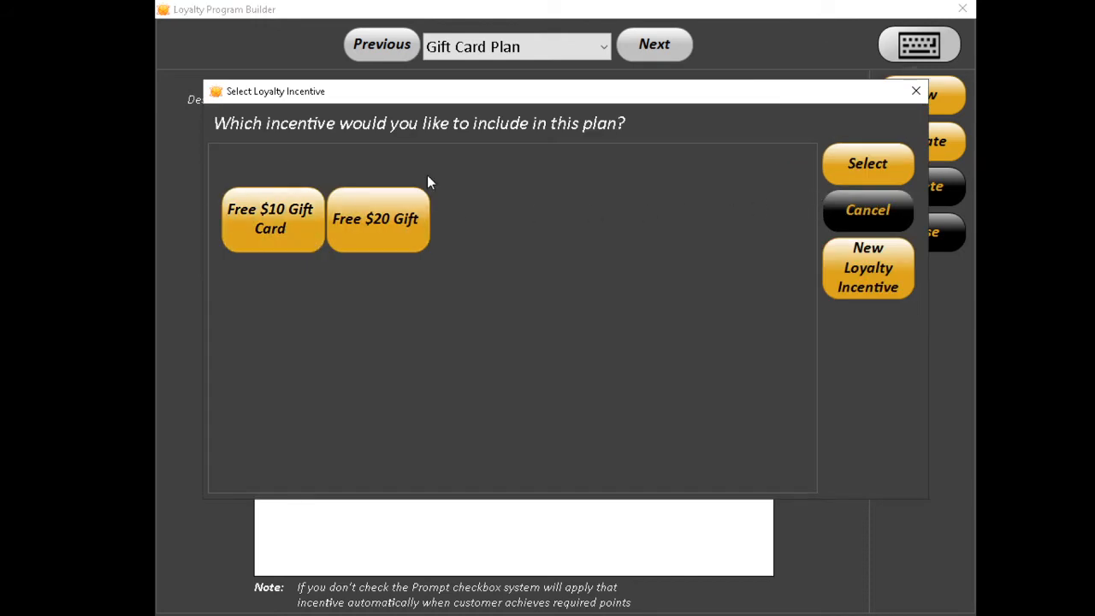
click(392, 236)
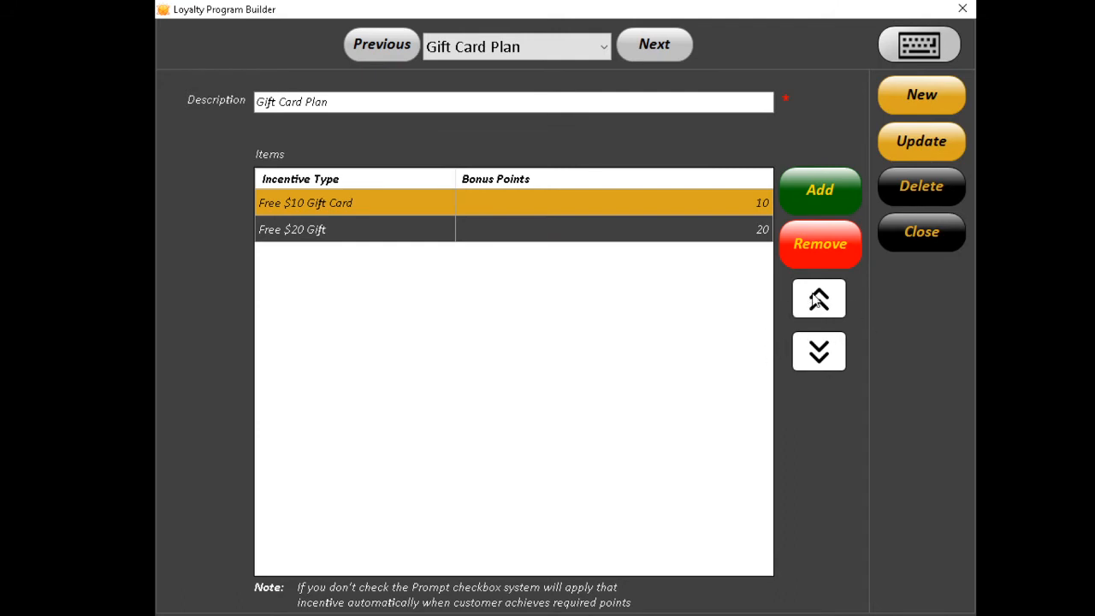
click(906, 143)
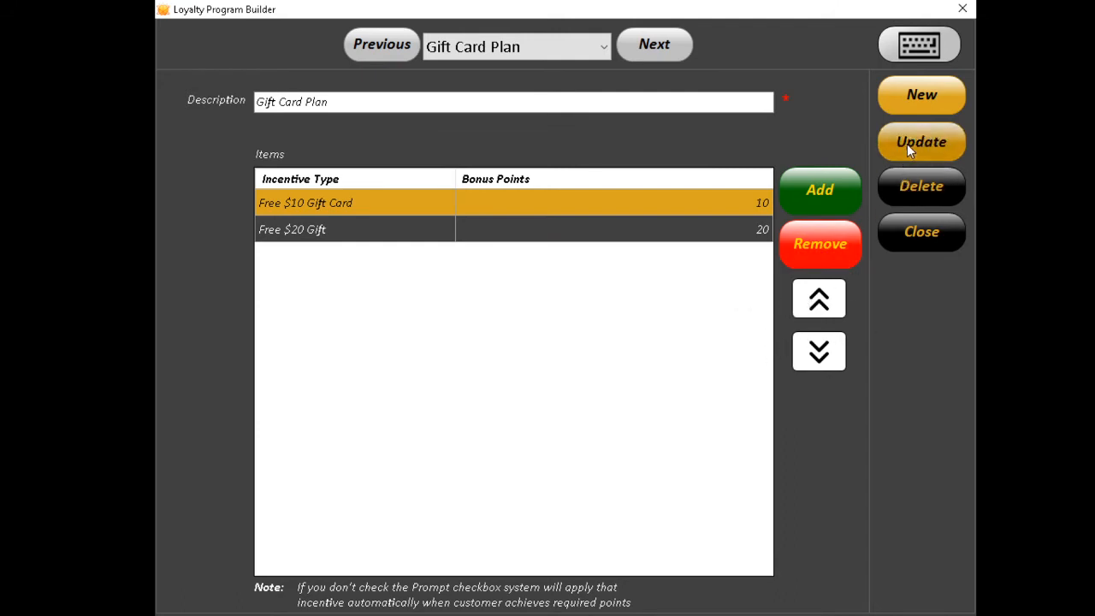
Start a new plan 'Free Drink Plan', then cancel it and close the loyalty builder.
click(576, 240)
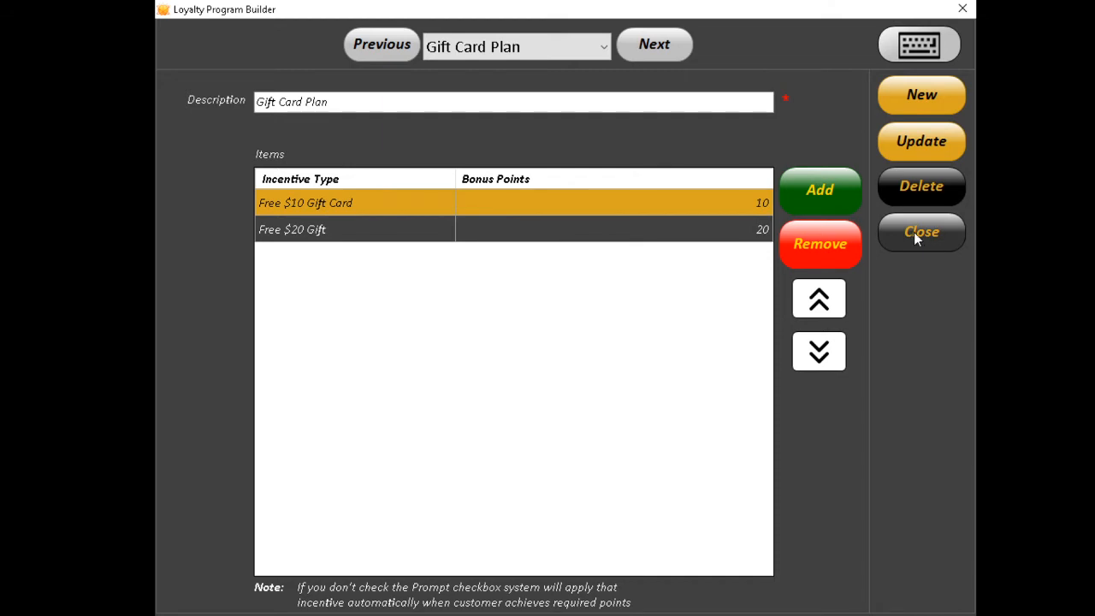
click(572, 50)
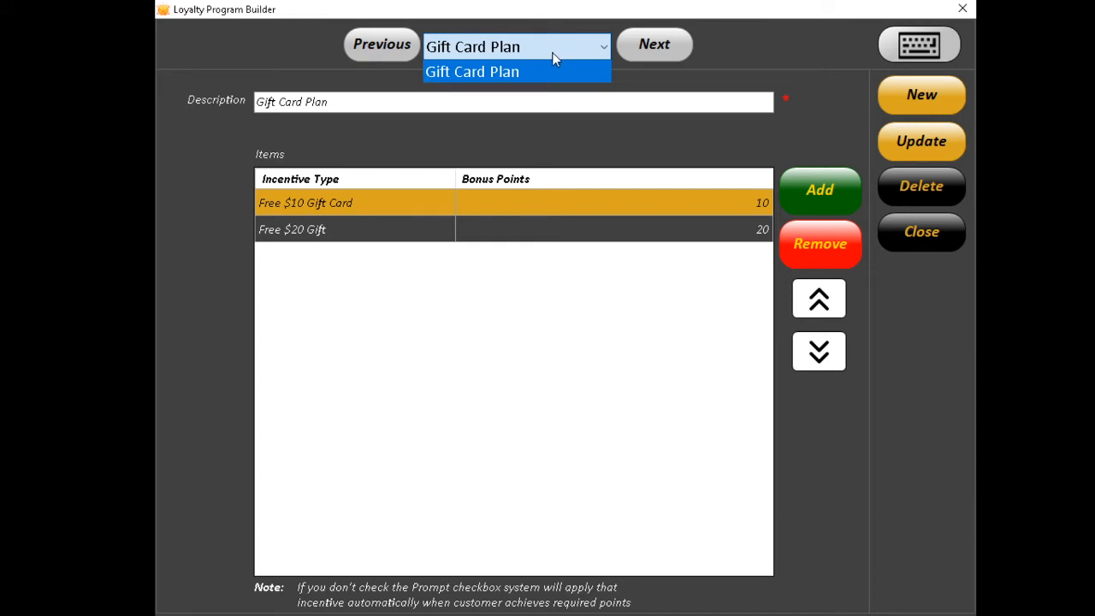
click(908, 95)
click(912, 96)
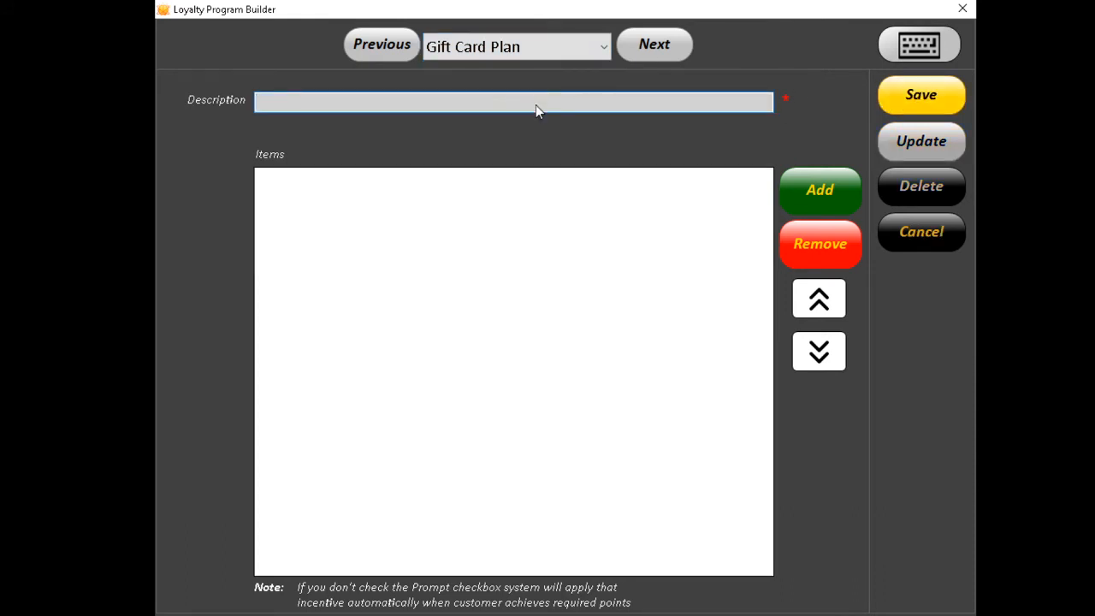
text(Free Drink Plan)
click(905, 232)
click(916, 236)
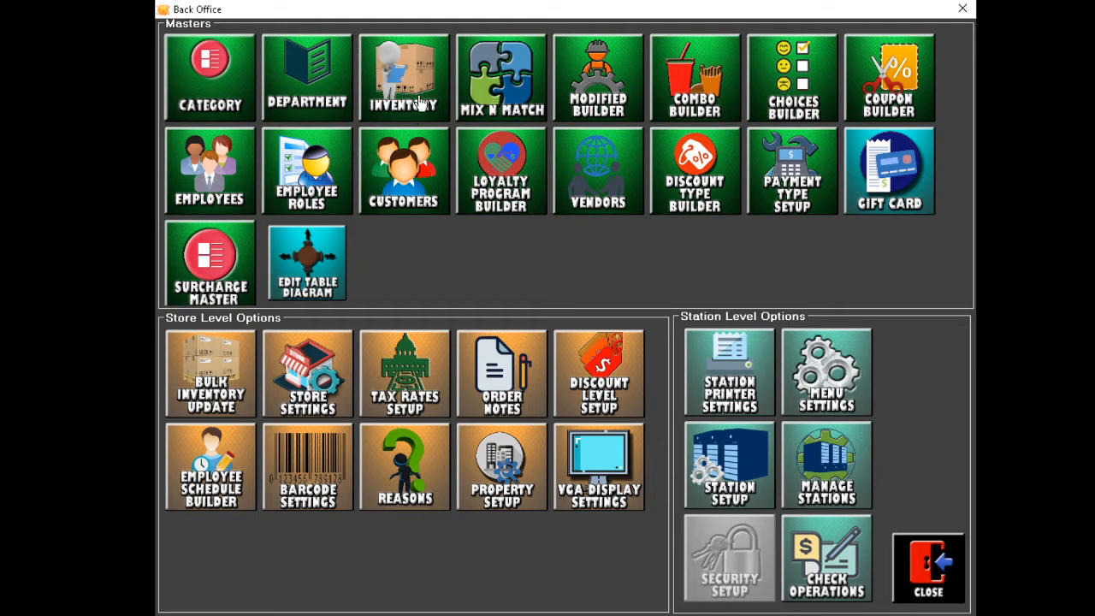
In Inventory, give Can of Soup 5 reward points and save it.
click(390, 95)
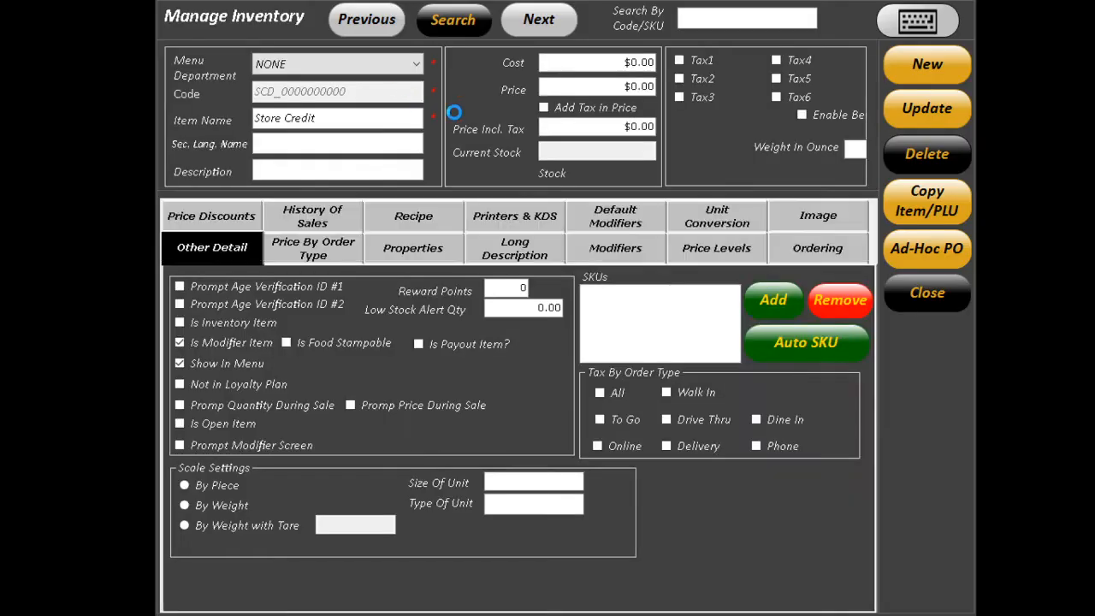
click(376, 26)
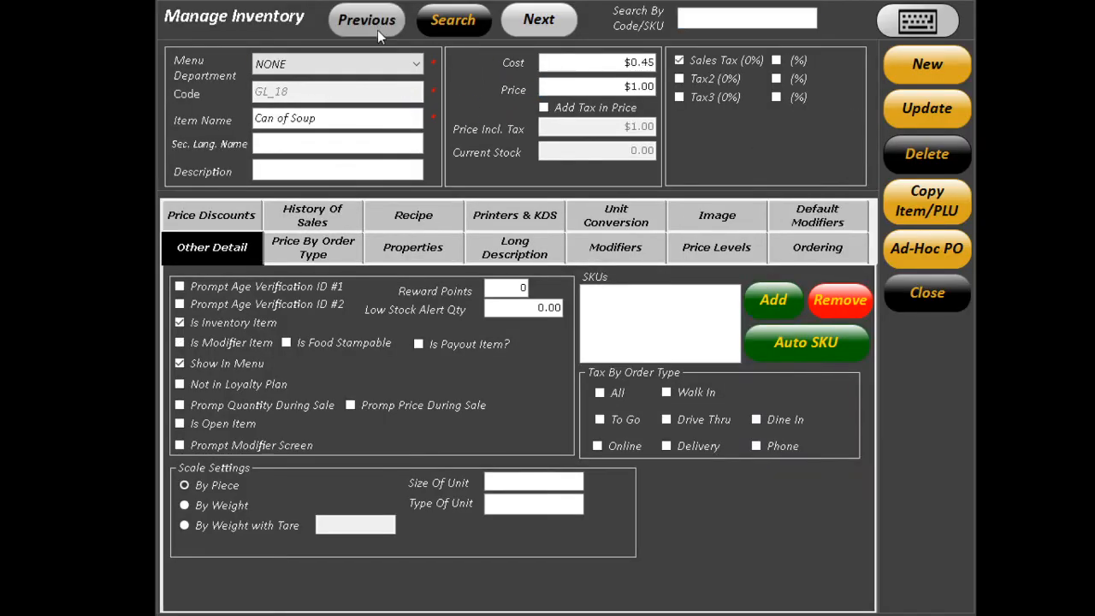
click(509, 289)
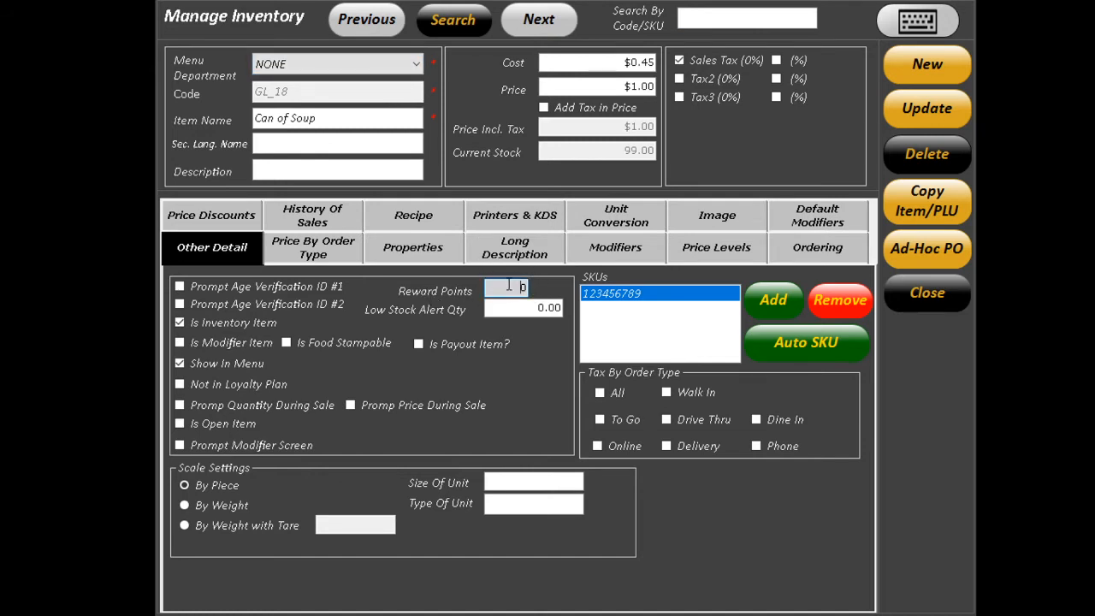
drag(319, 118, 254, 119)
click(498, 288)
text(5)
click(910, 113)
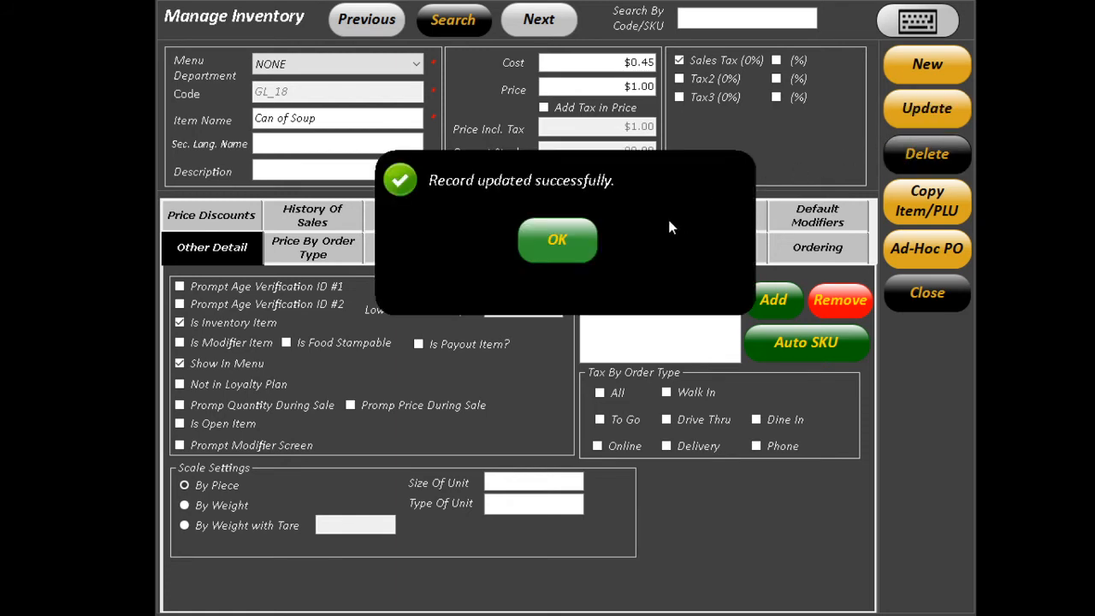
click(559, 240)
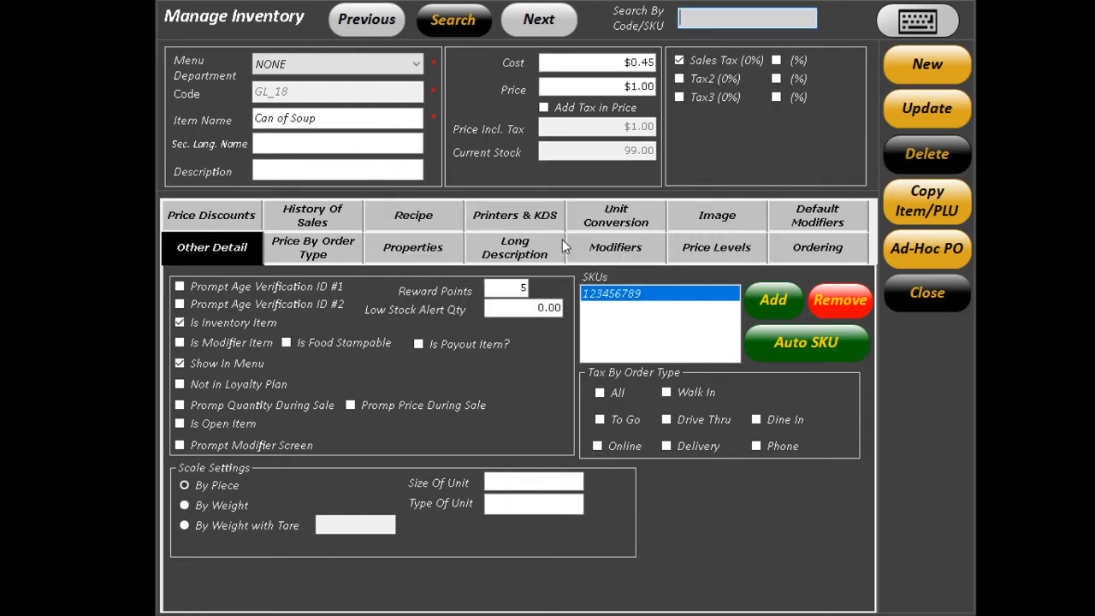
Give Vegetable Spring Roll 1 reward point, save, verify it, and close Inventory.
click(376, 30)
click(541, 28)
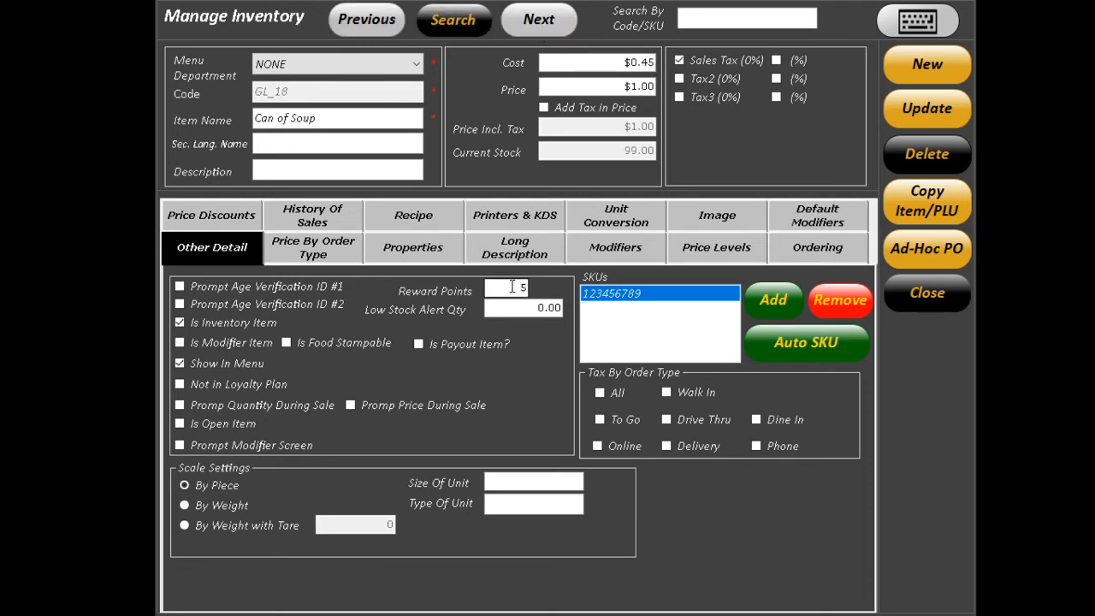
click(377, 26)
click(377, 26)
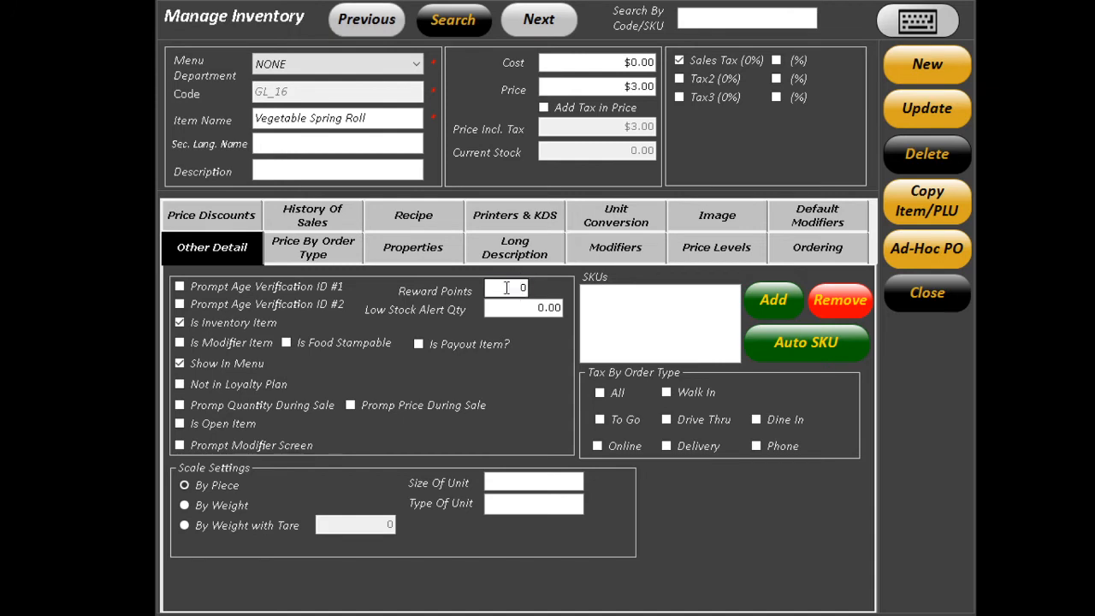
text(1)
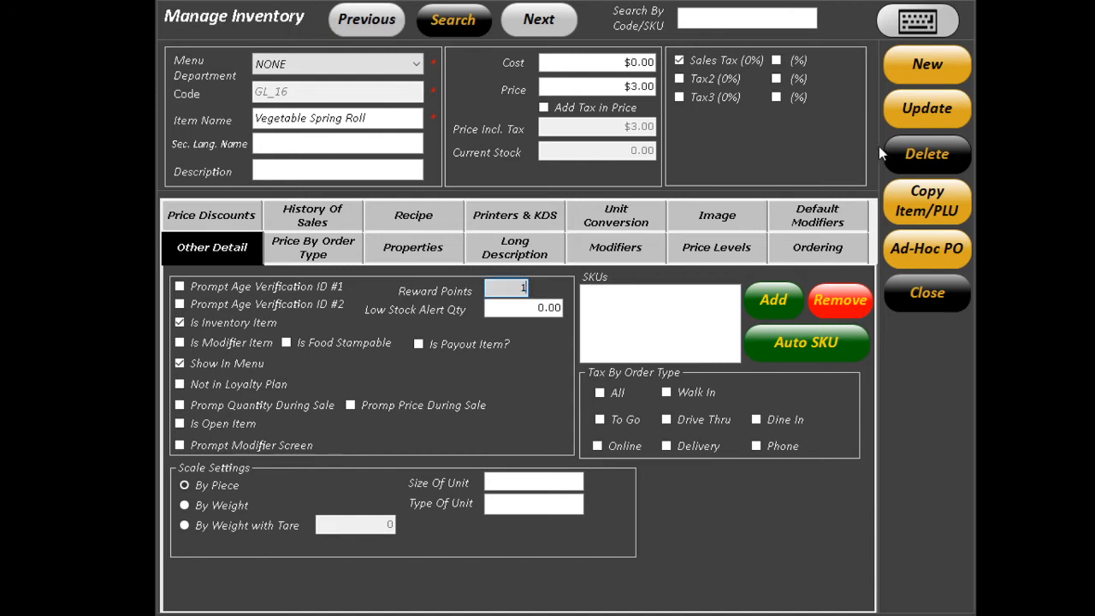
click(927, 108)
click(560, 239)
click(378, 26)
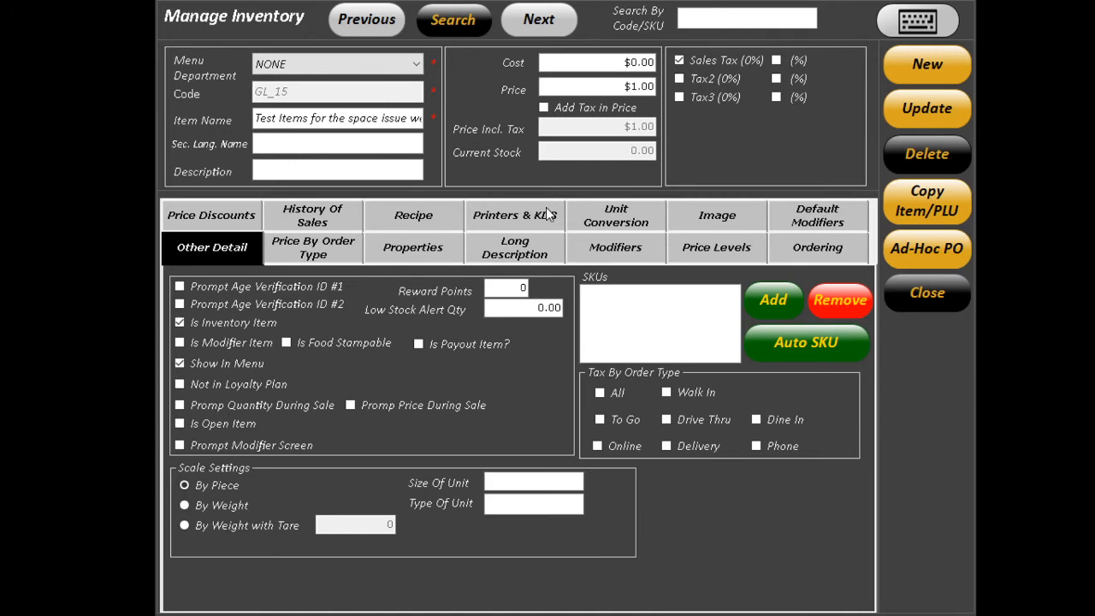
click(547, 19)
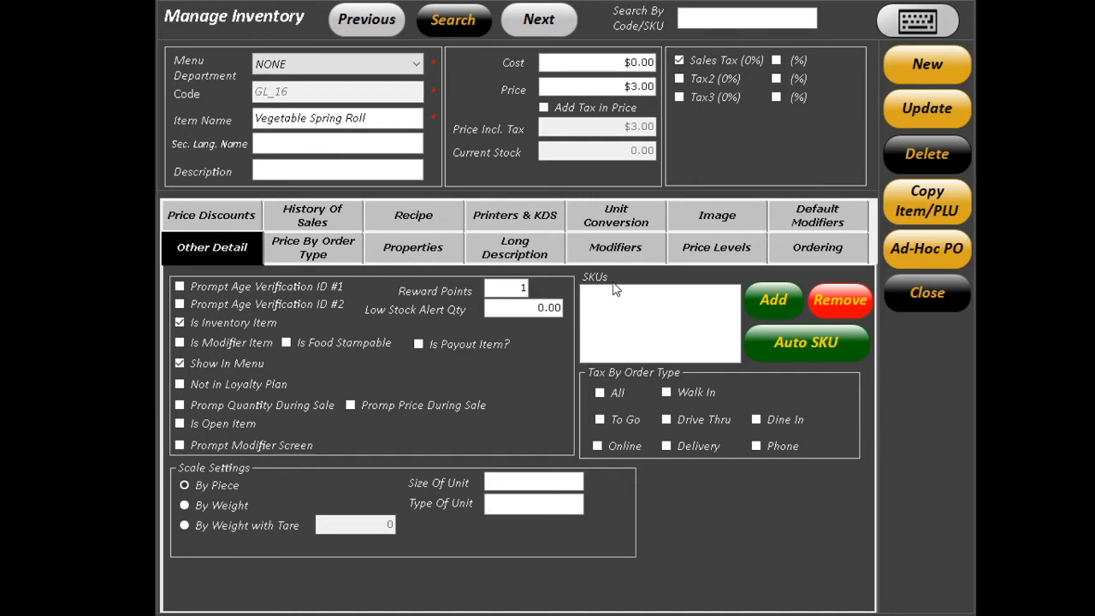
click(908, 298)
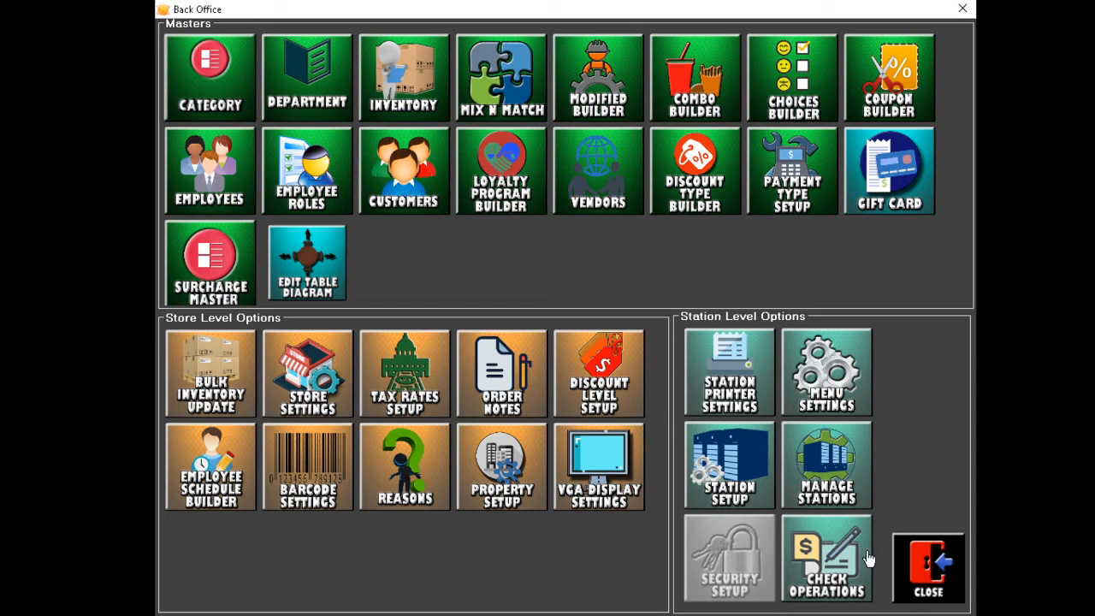
From the order screen, open Search Customer and enter a phone number that matches no customer.
click(928, 566)
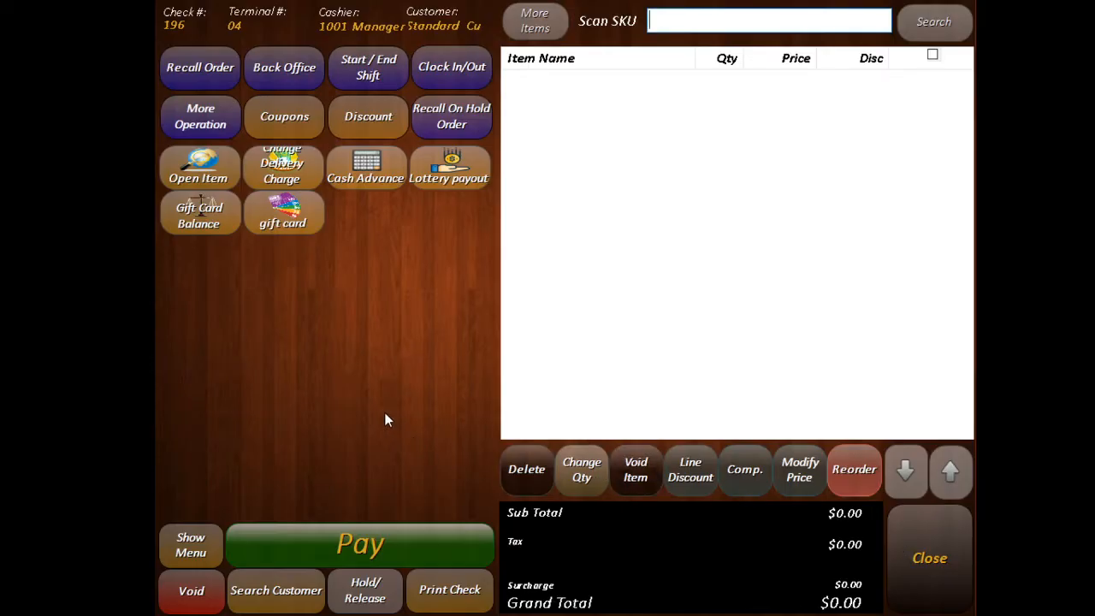
click(291, 598)
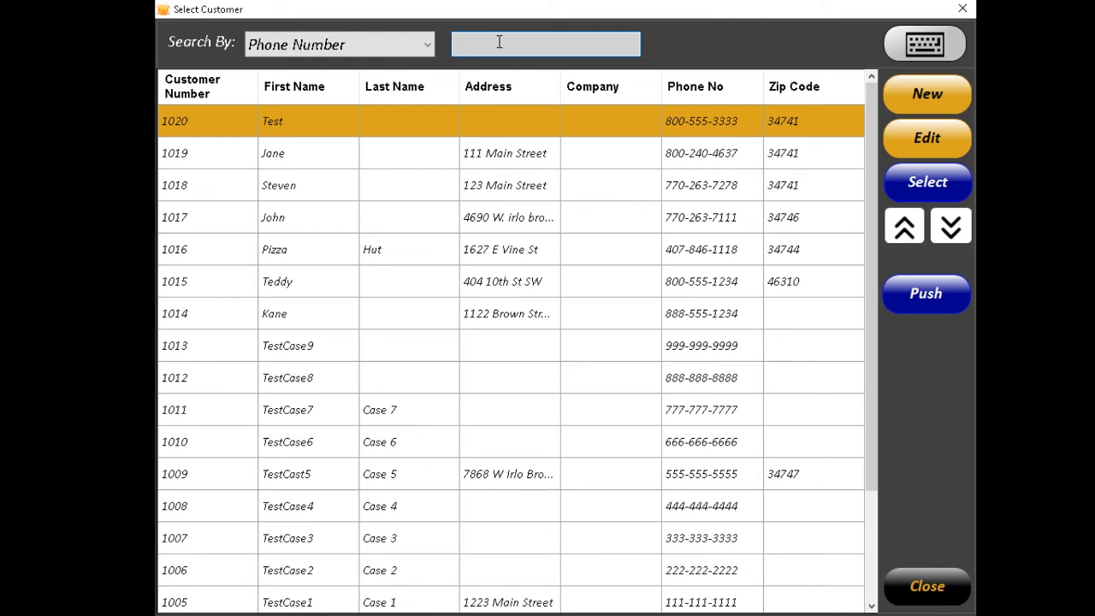
text(880-0)
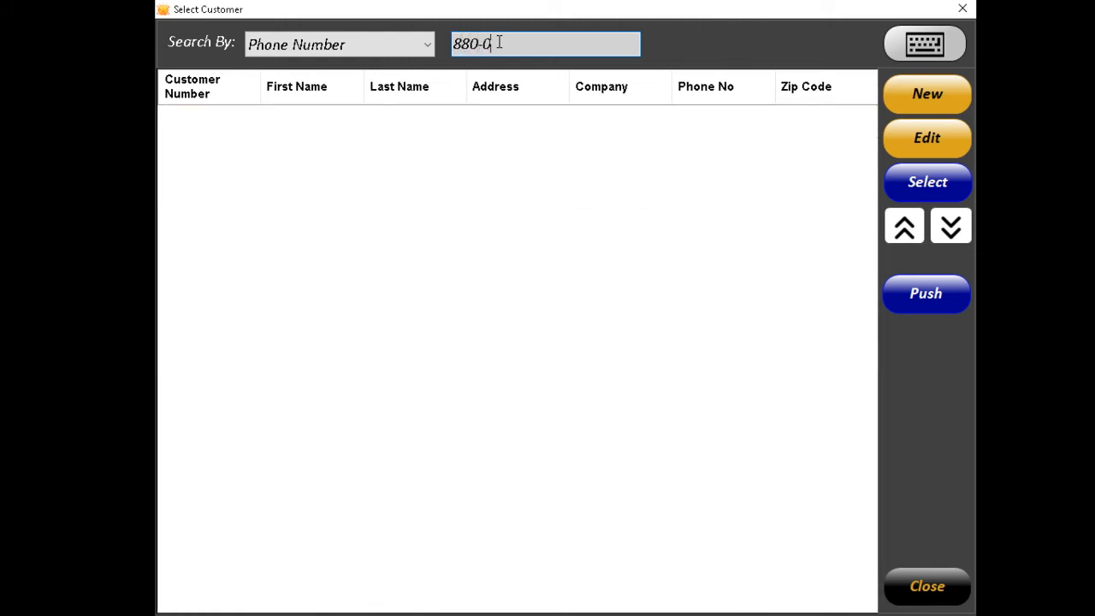
text(00-000)
key(BackSpace)
key(BackSpace)
key(BackSpace)
key(BackSpace)
key(BackSpace)
key(BackSpace)
key(BackSpace)
key(BackSpace)
key(BackSpace)
key(BackSpace)
key(BackSpace)
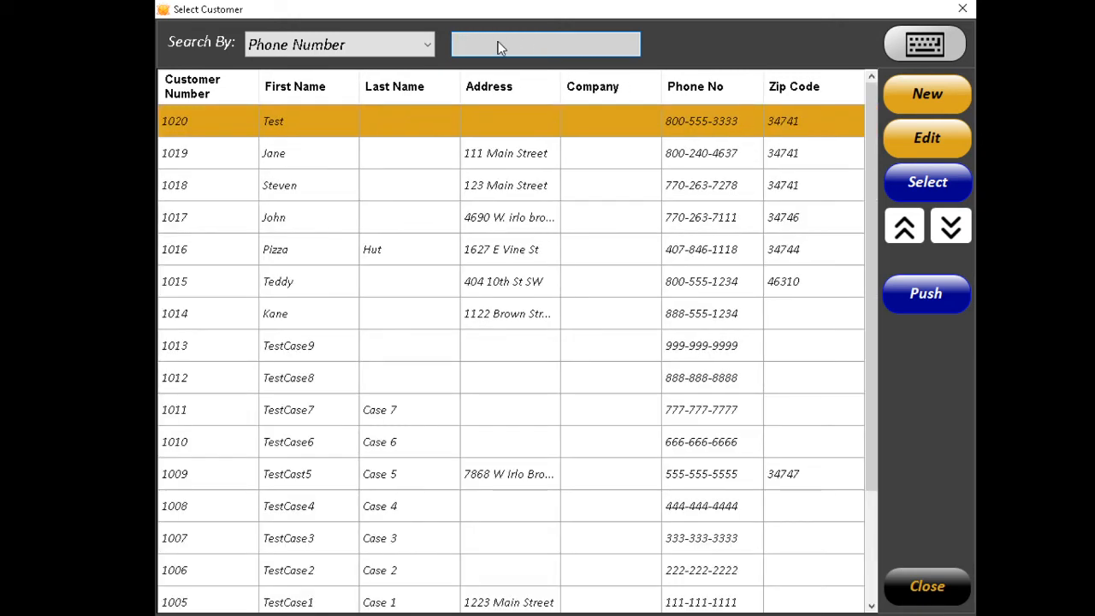
text(800)
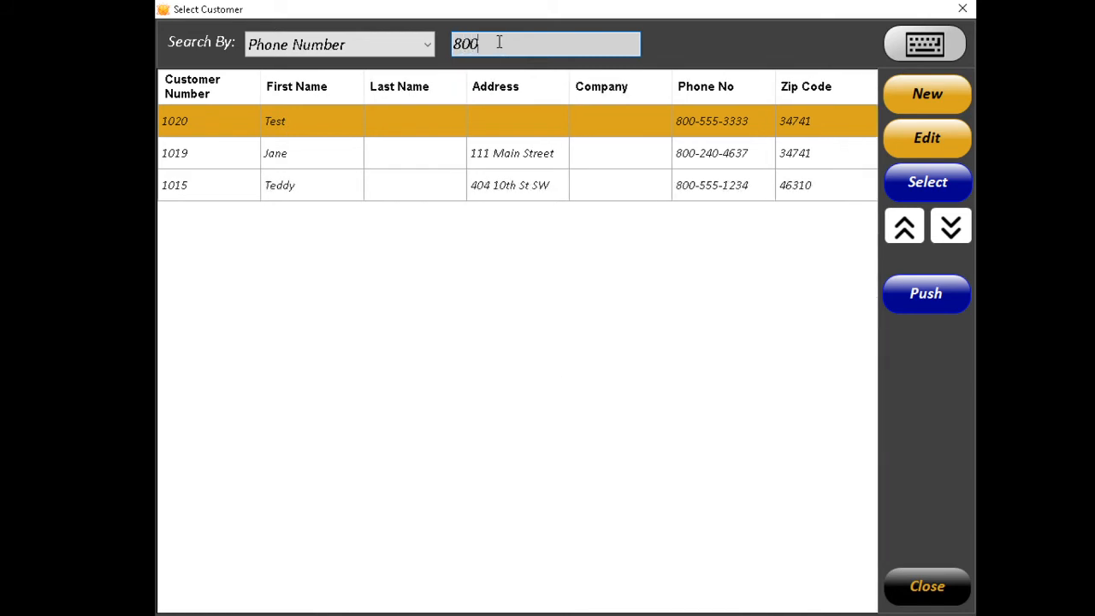
text(-555)
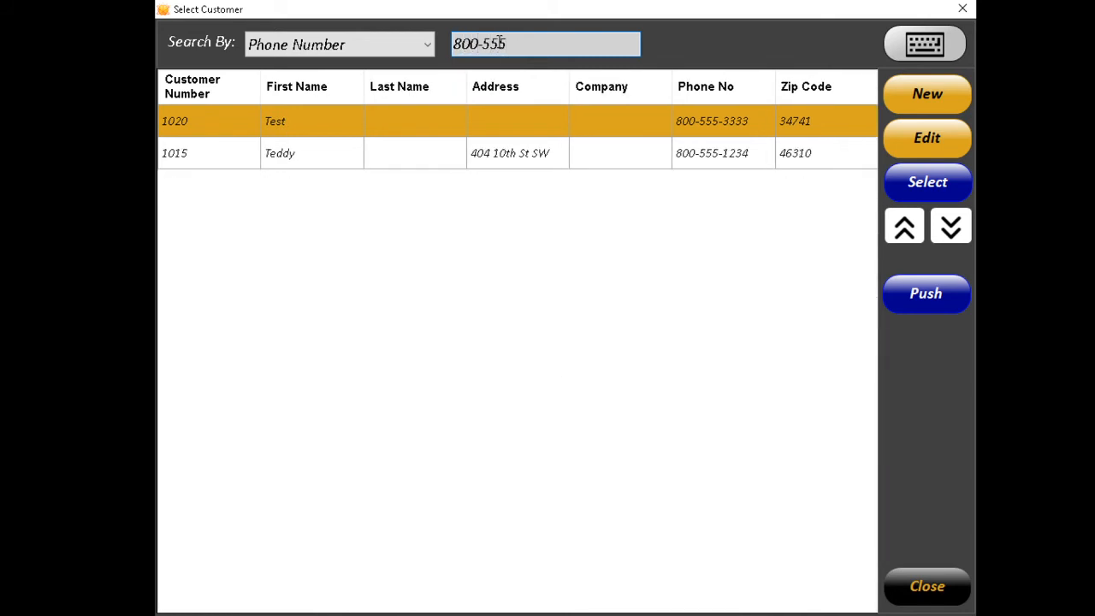
text(-3333)
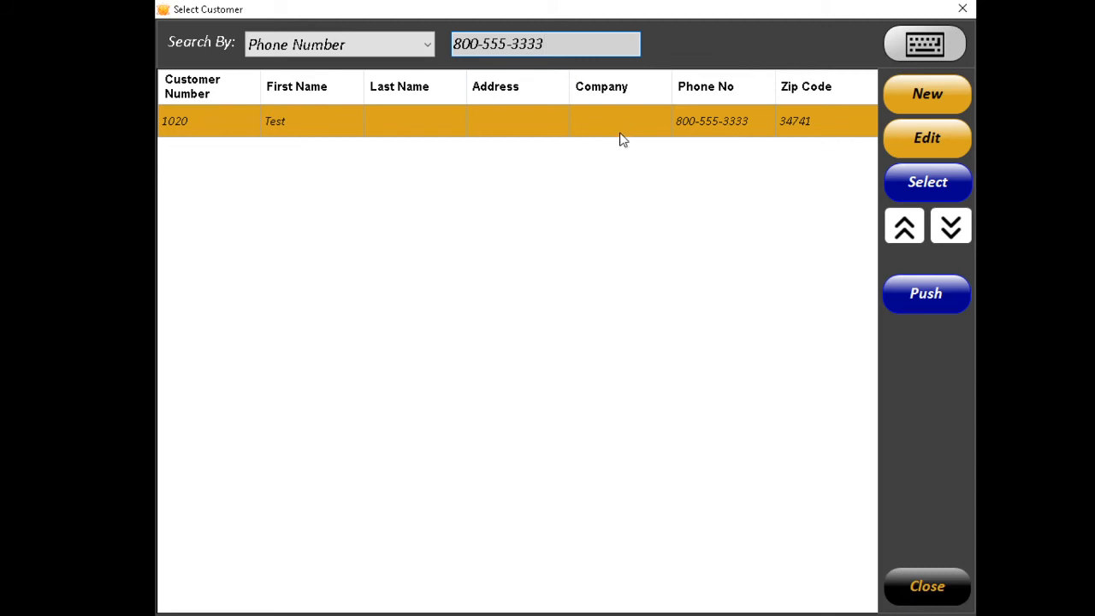
key(BackSpace)
text(4)
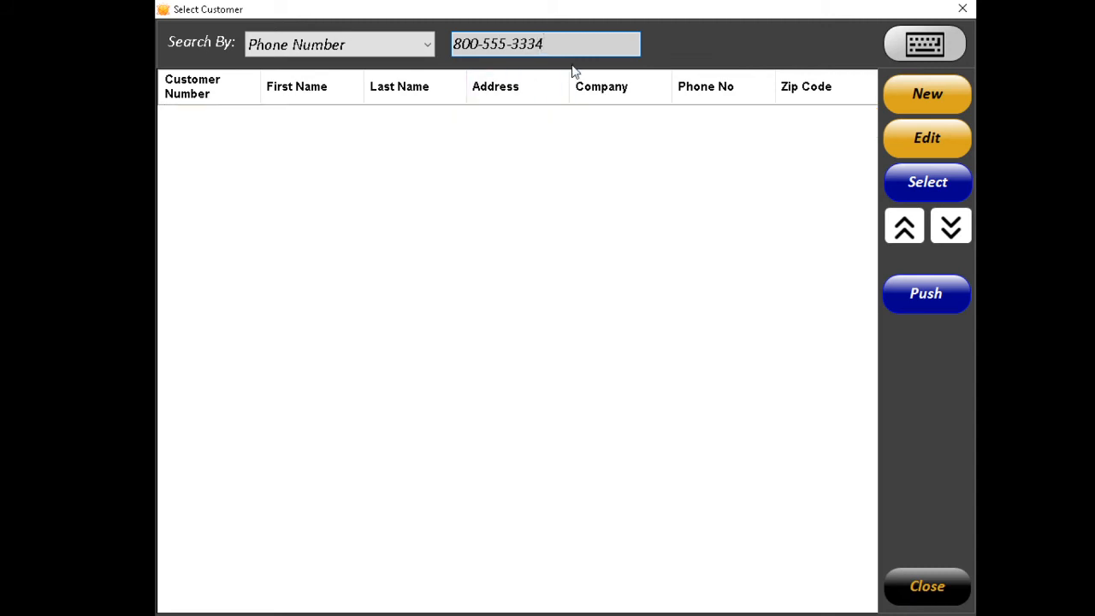
Start a new customer record with the searched phone number and enter the customer's first name.
click(919, 99)
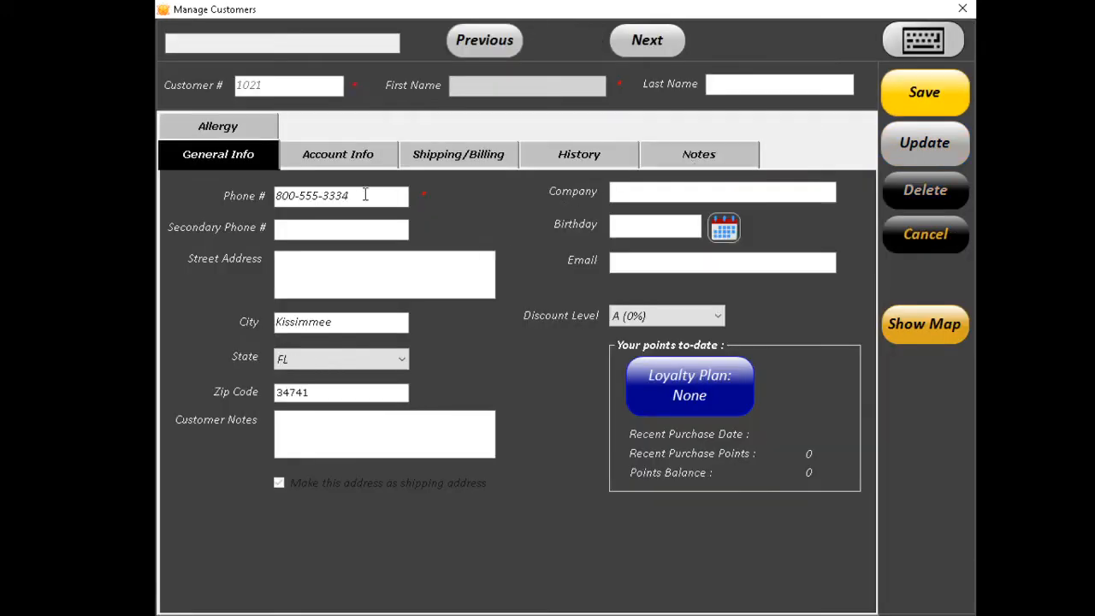
drag(370, 194, 247, 195)
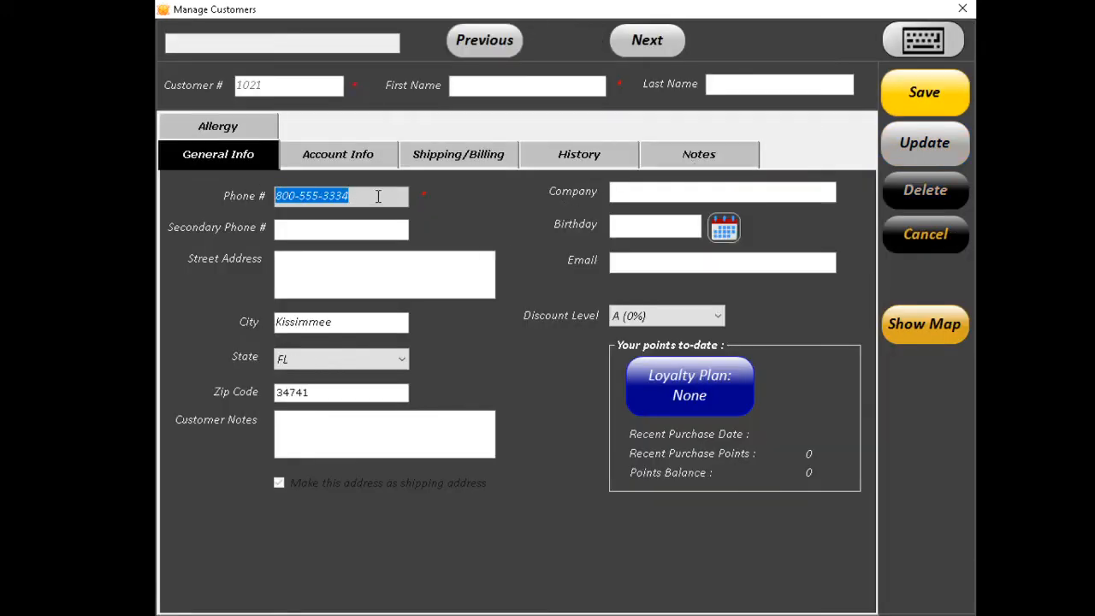
click(328, 228)
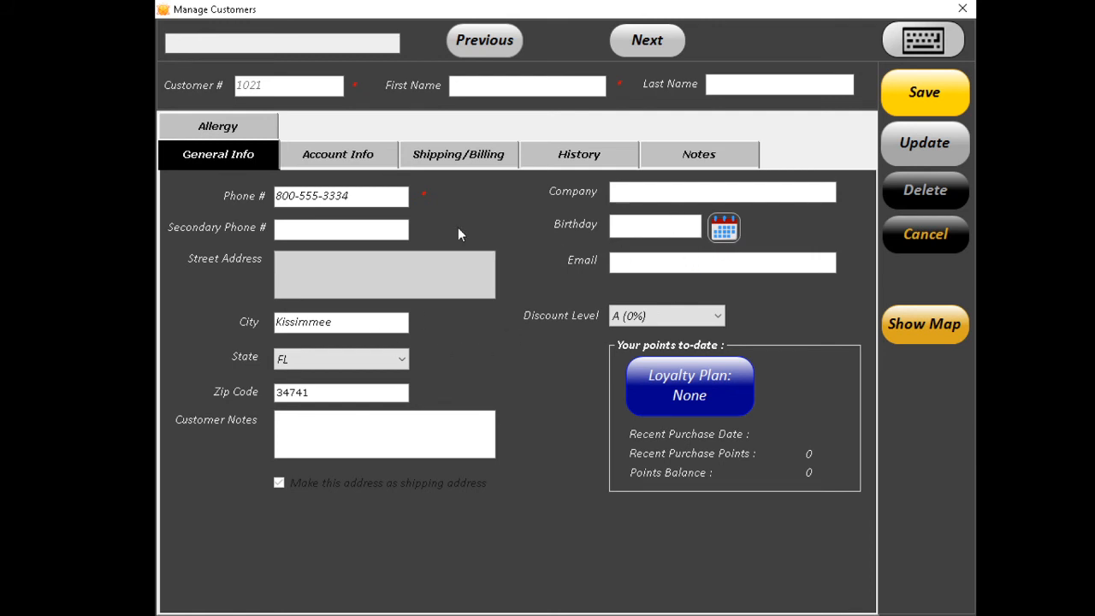
click(364, 196)
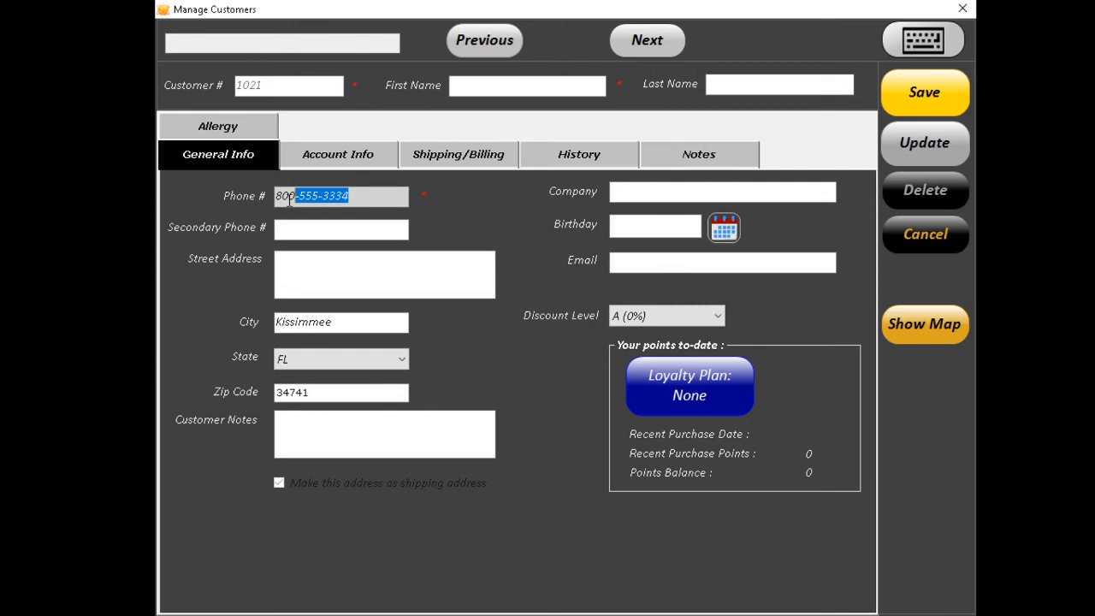
click(508, 89)
text(John)
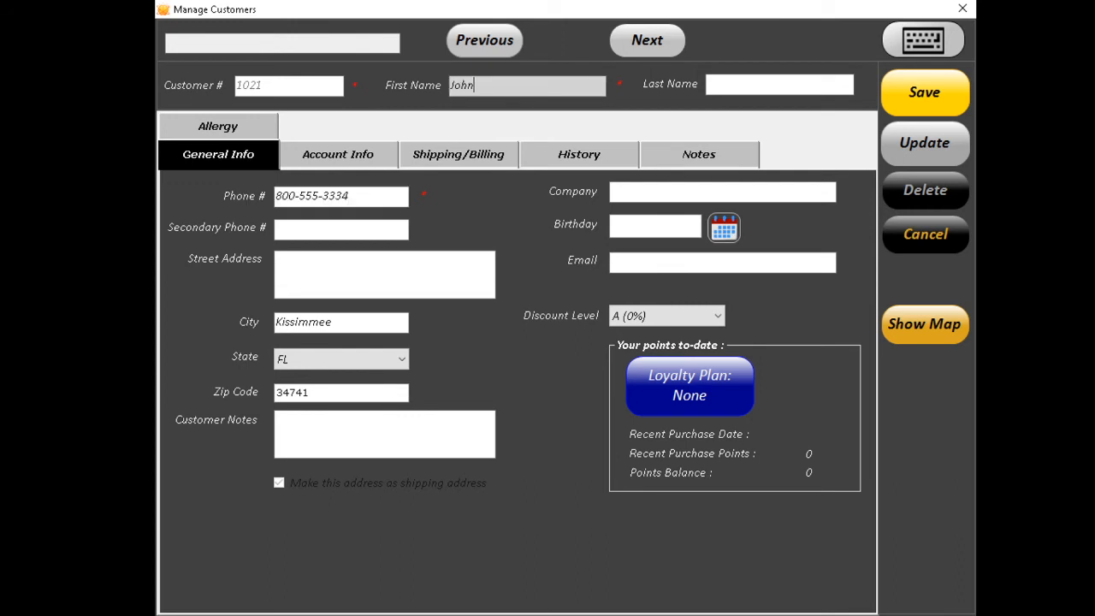
Assign the Gift Card Plan loyalty plan to the customer and save the record.
click(694, 395)
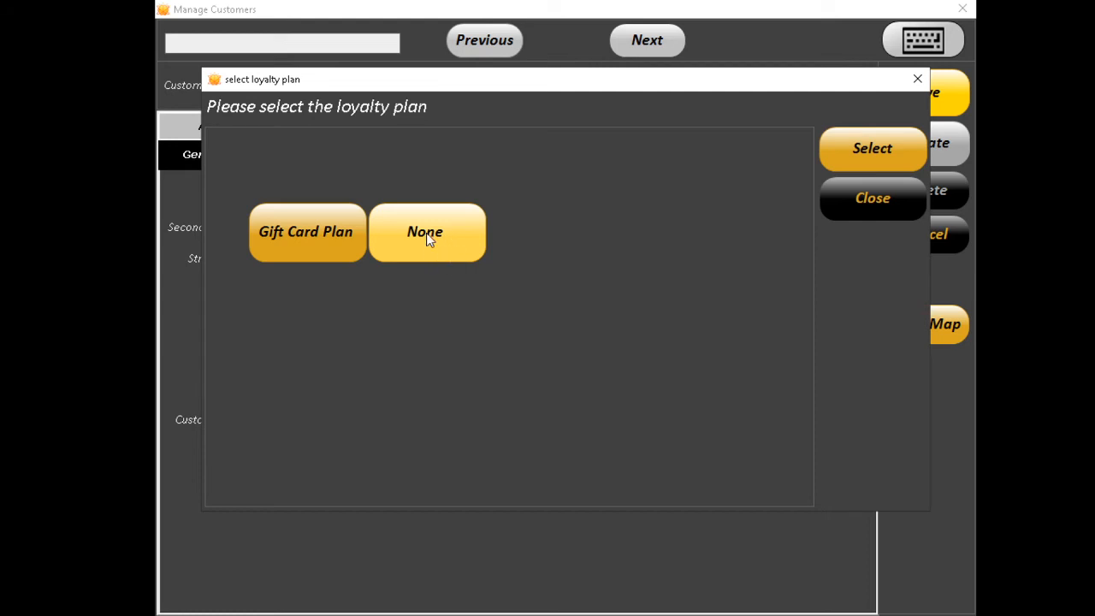
double_click(307, 242)
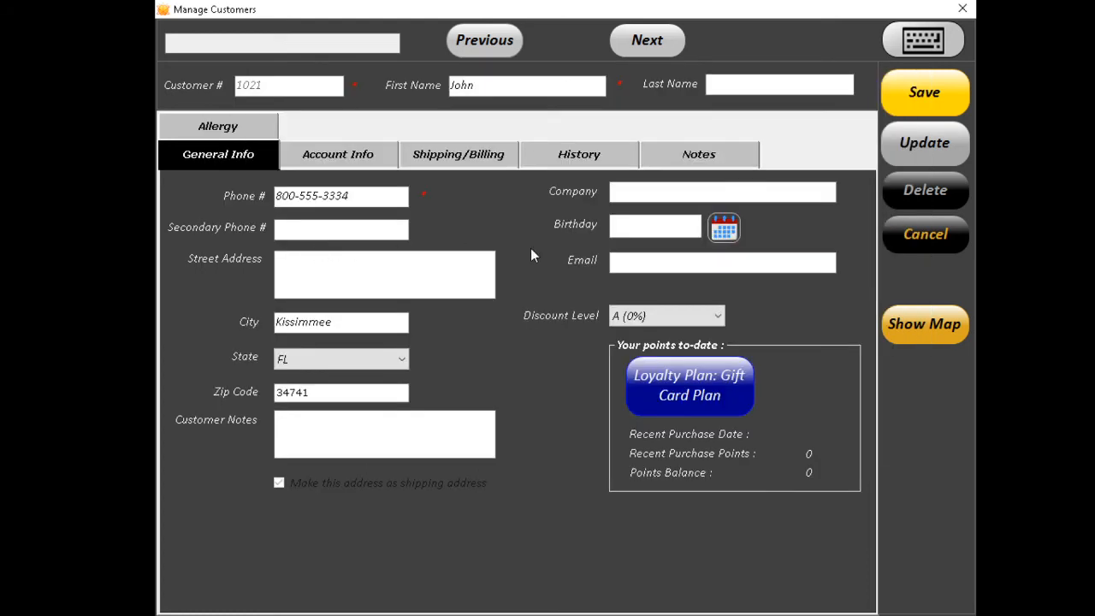
click(903, 93)
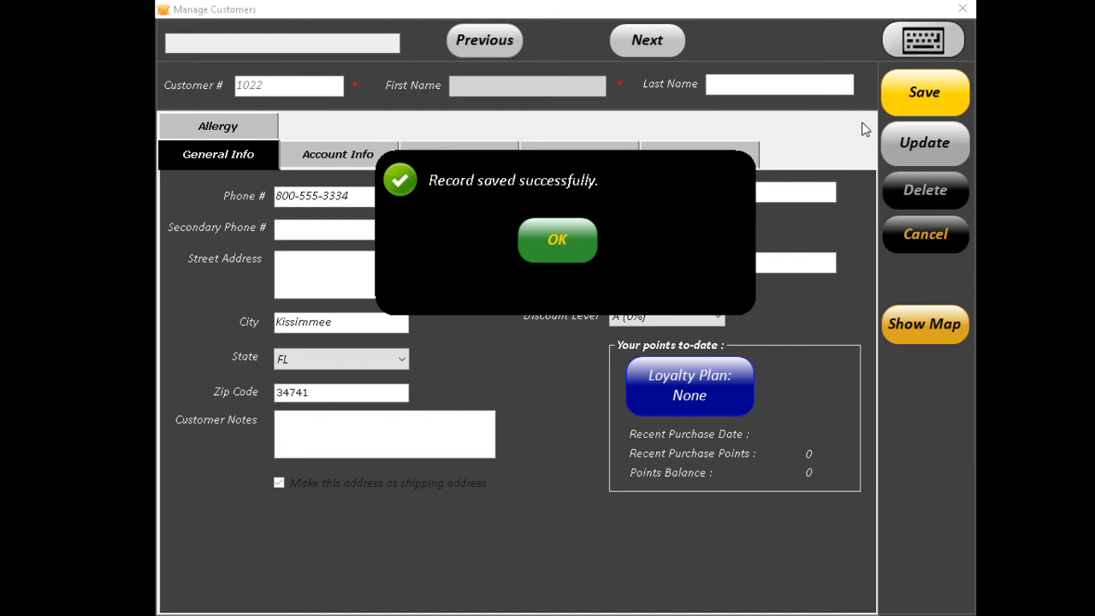
click(578, 236)
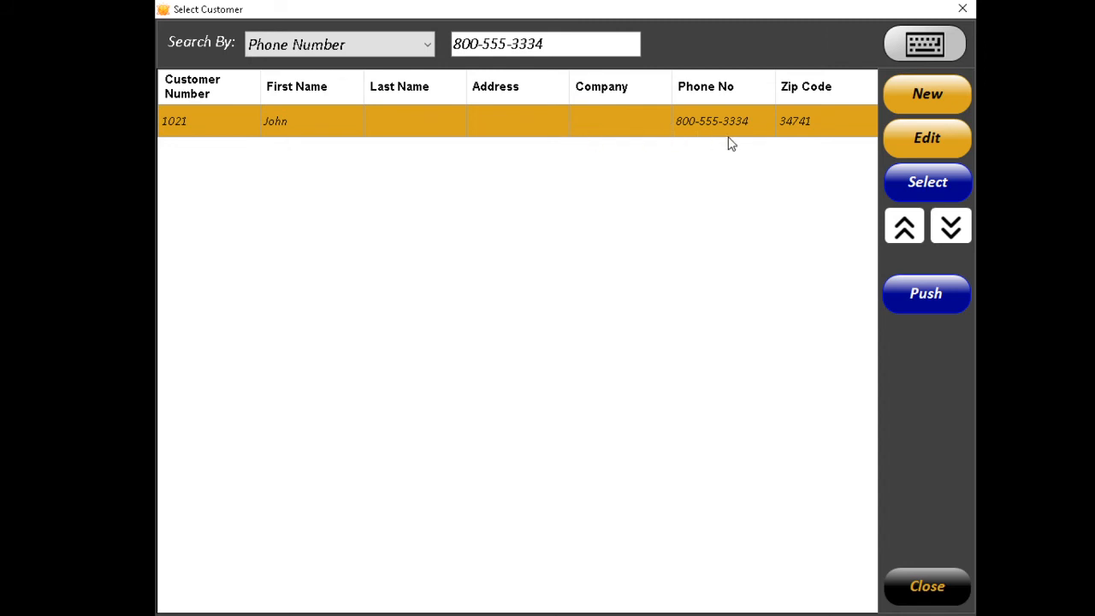
Attach the customer, add a Can of Soup by SKU 123456789, and pay $1.00 cash.
click(932, 182)
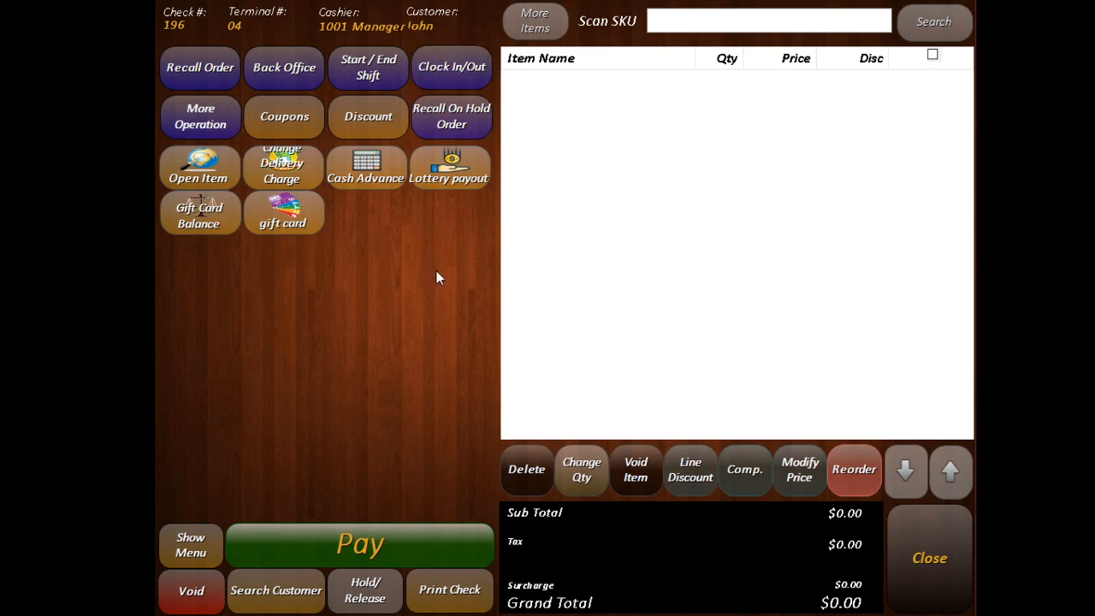
click(665, 19)
text(12)
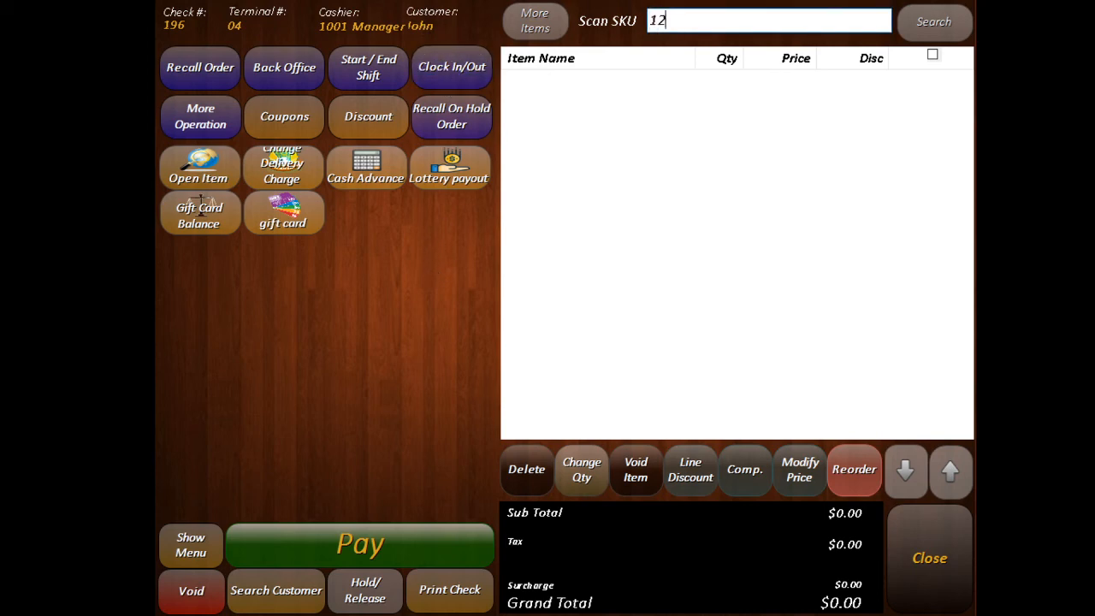
text(345679)
key(BackSpace)
key(BackSpace)
text(789)
key(Return)
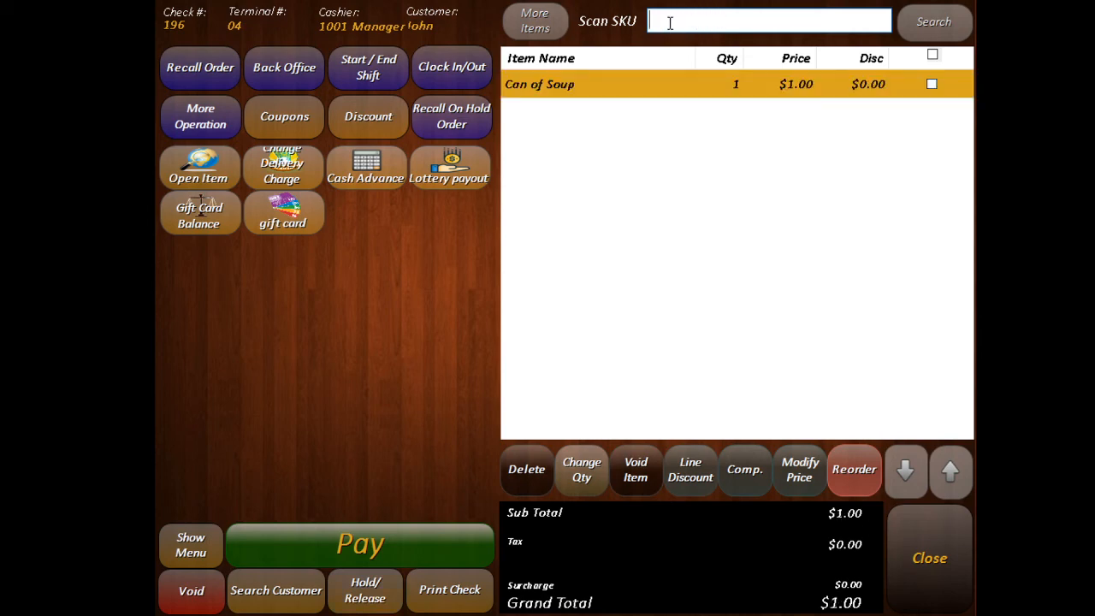
click(389, 541)
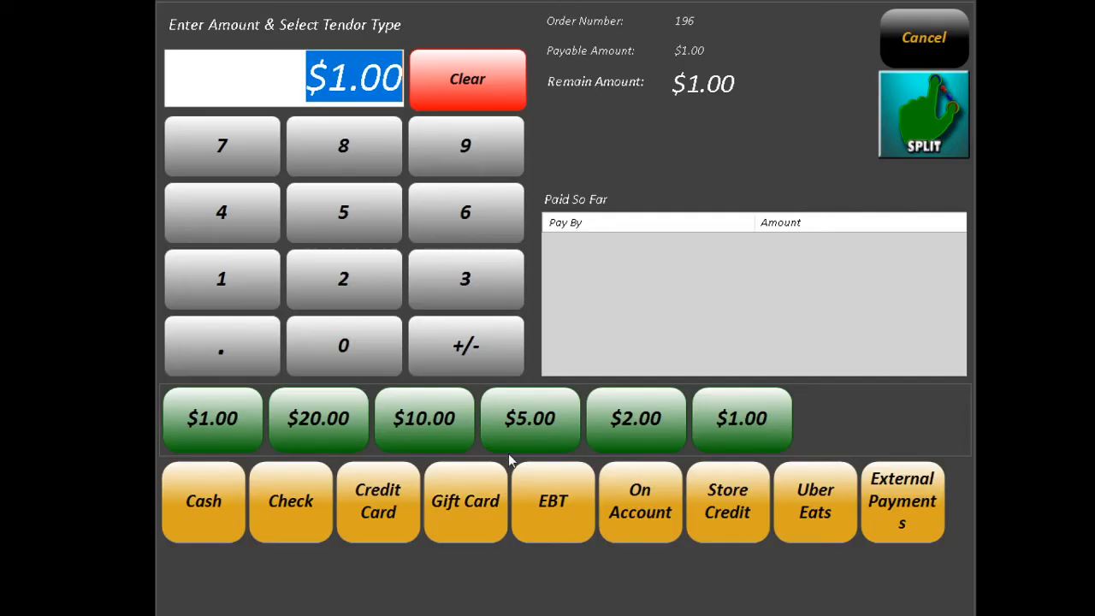
click(218, 505)
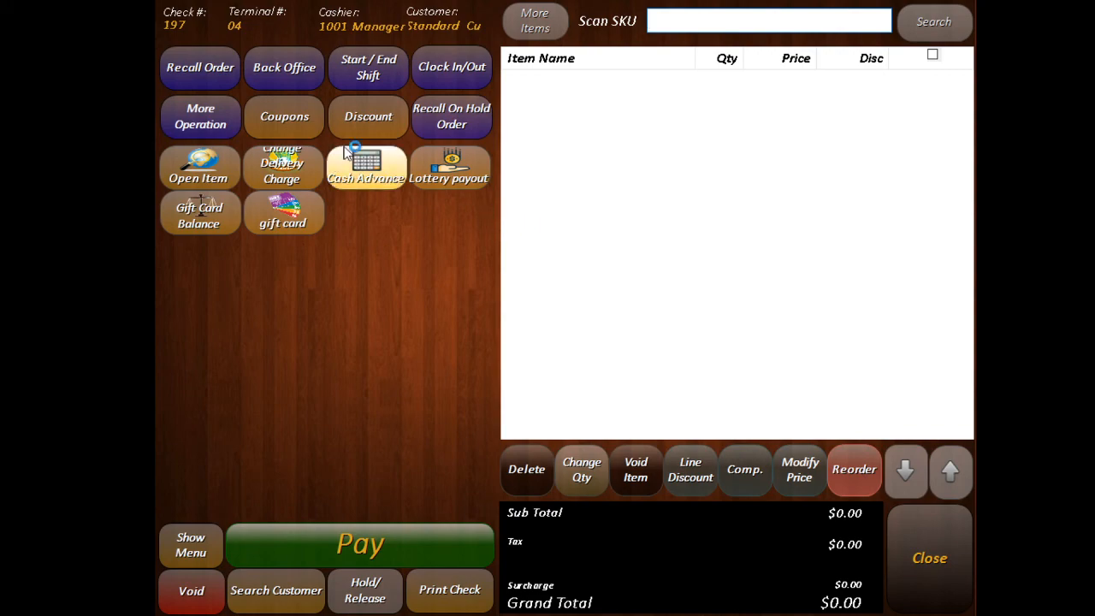
Review the customer's record in Back Office > Customers showing 5 points, then return to orders.
click(295, 83)
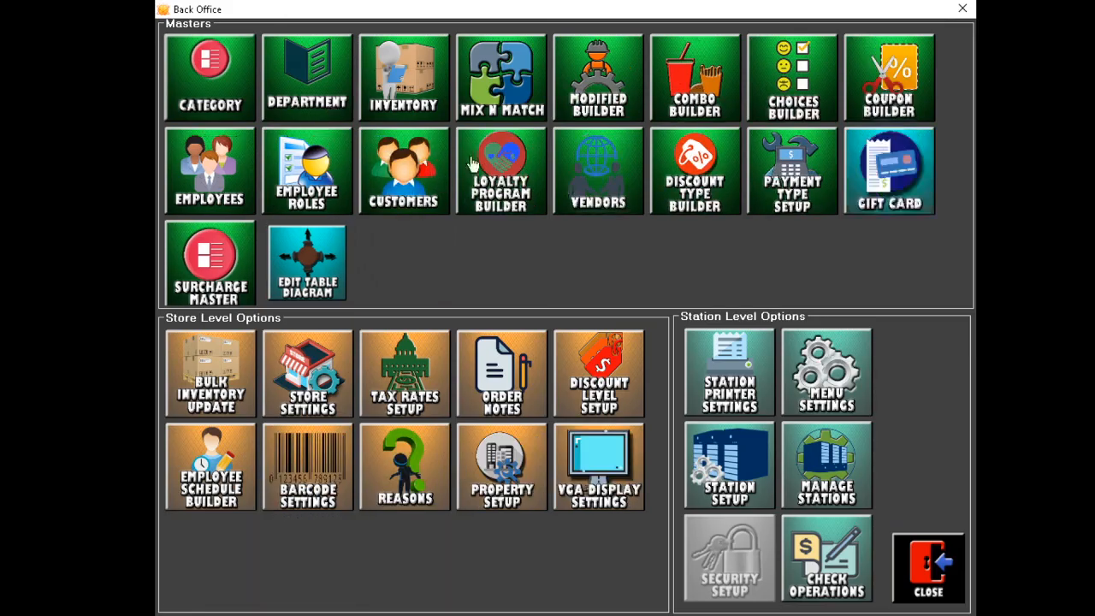
click(412, 177)
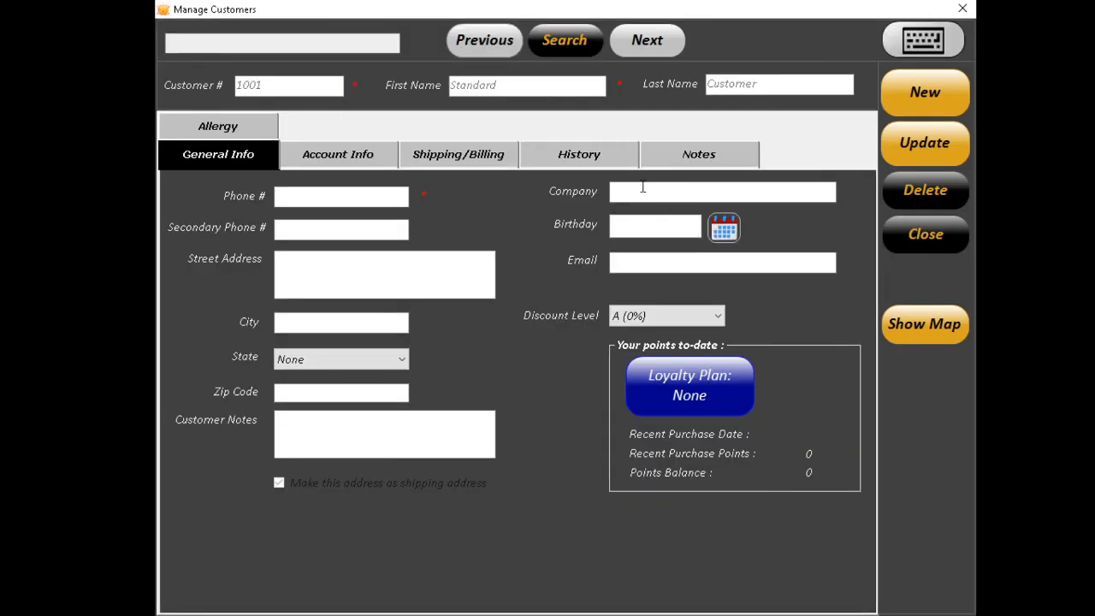
click(503, 47)
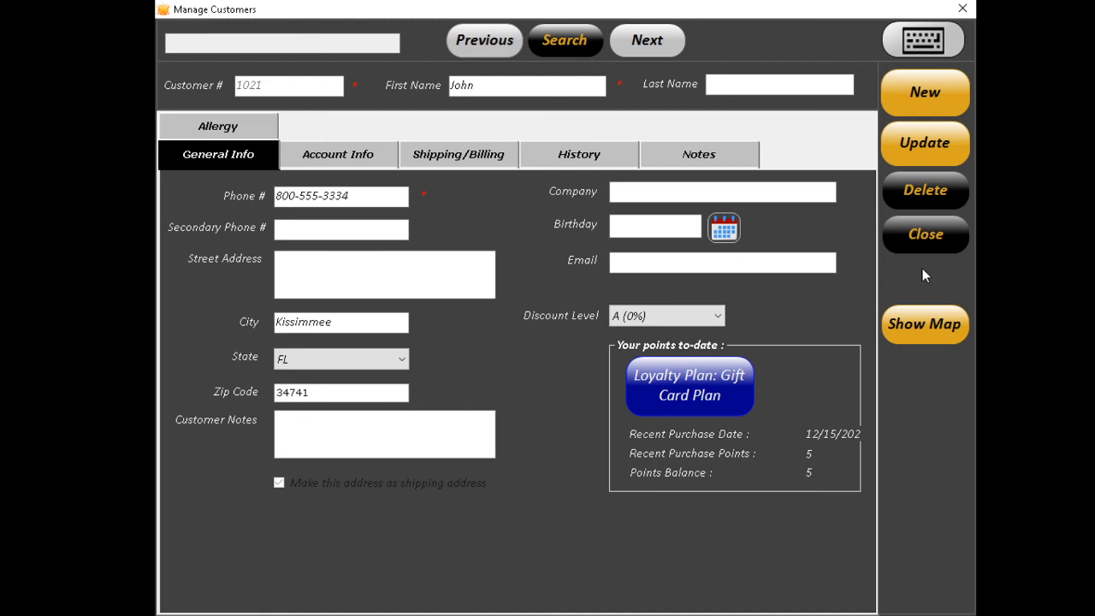
click(927, 246)
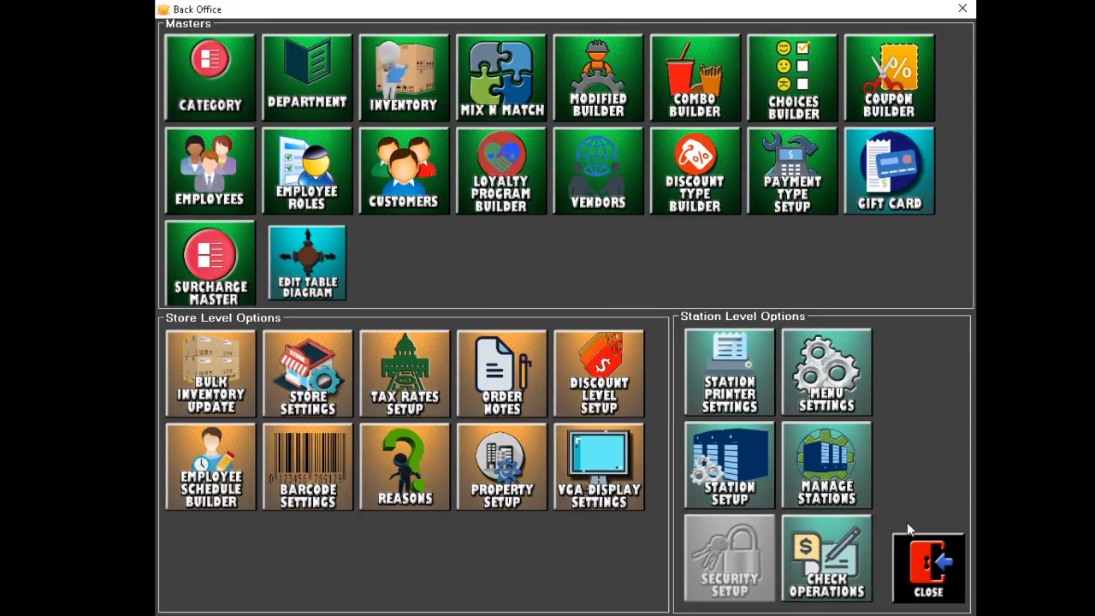
click(922, 563)
Find the loyalty customer by phone number and attach them to the new order.
click(275, 590)
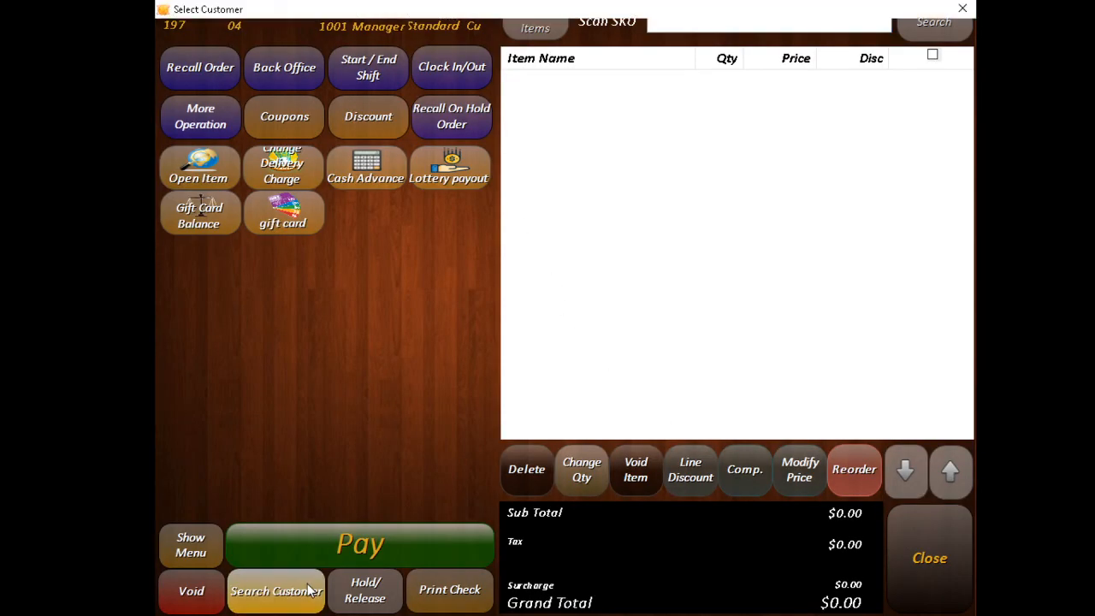
text(800-555-123)
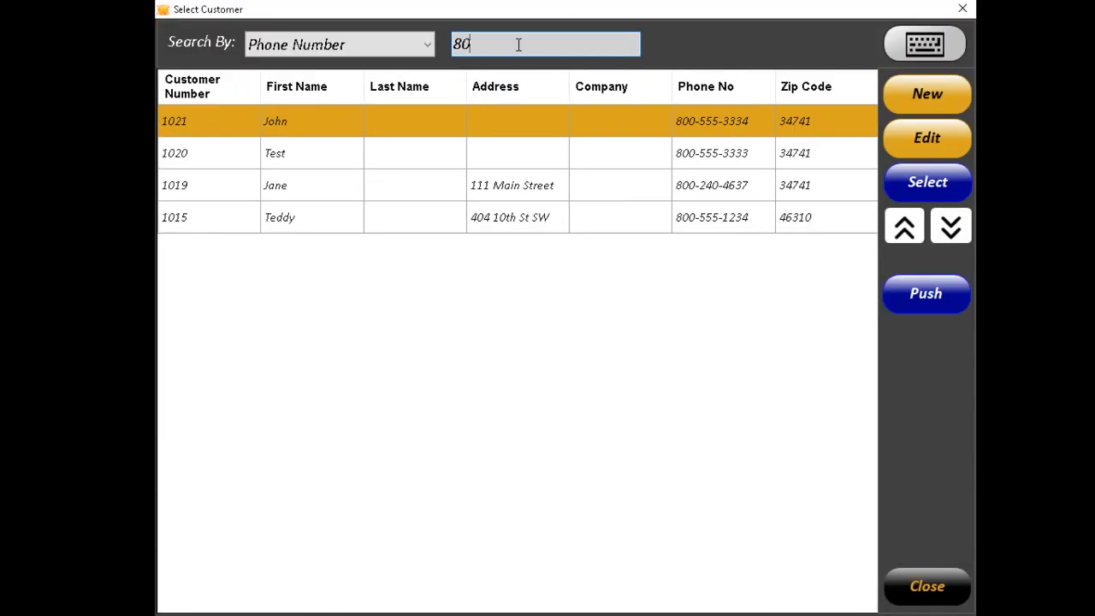
key(BackSpace)
key(BackSpace)
key(BackSpace)
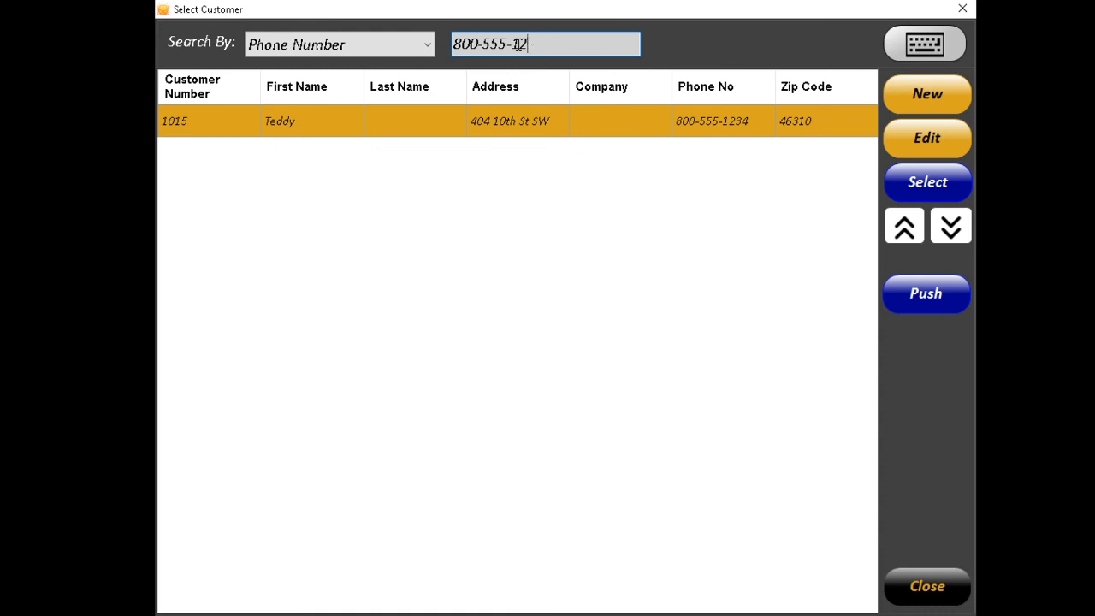
text(3334)
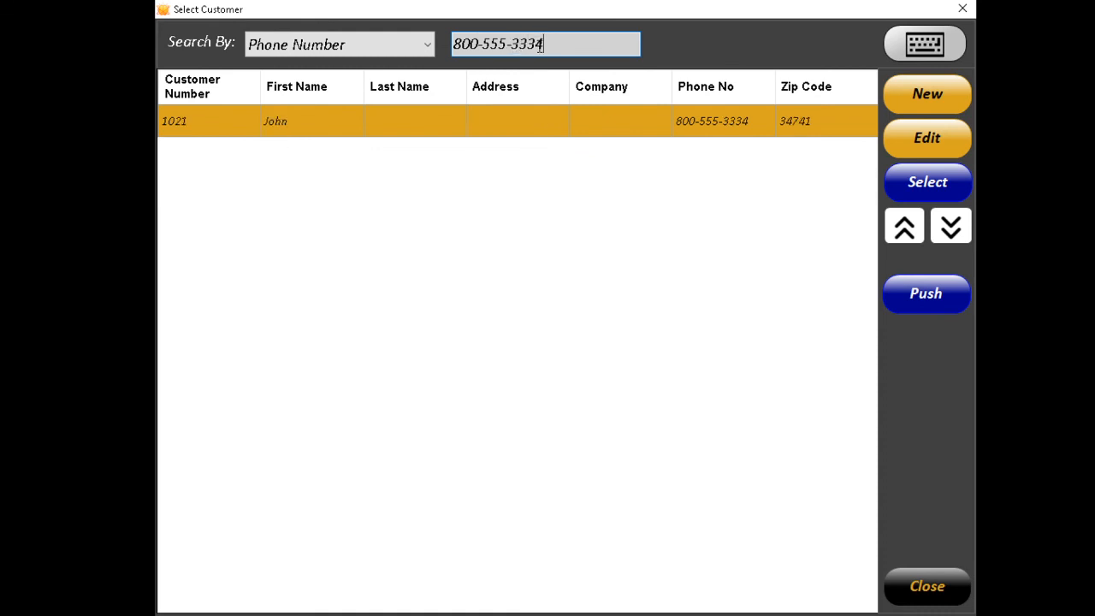
click(938, 190)
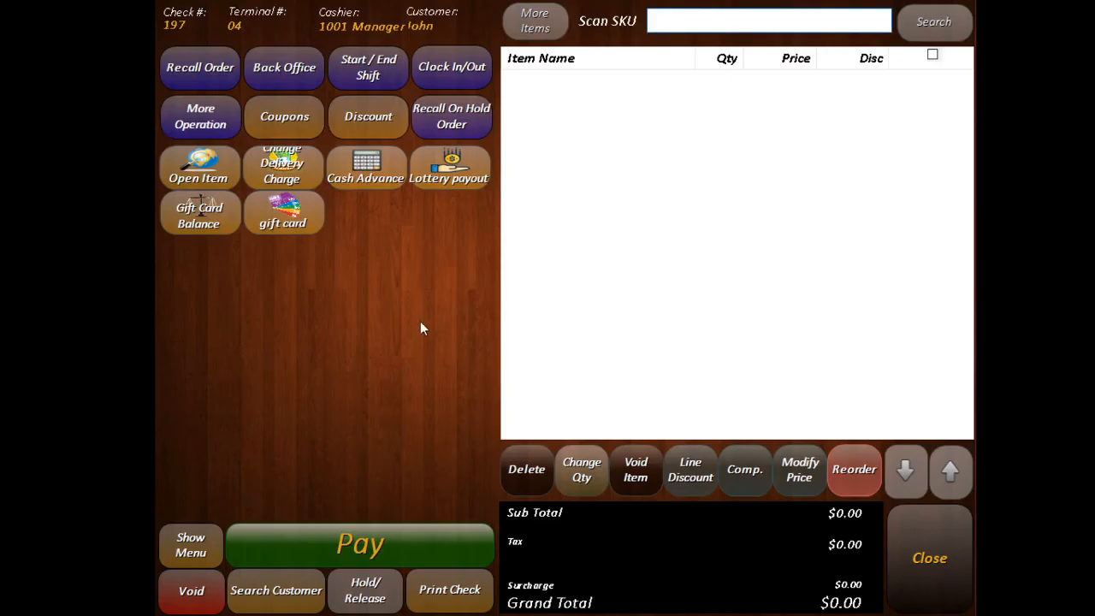
Add a Can of Soup by SKU 123456789 and pay the $1.00 total in cash.
text(123456789)
key(Return)
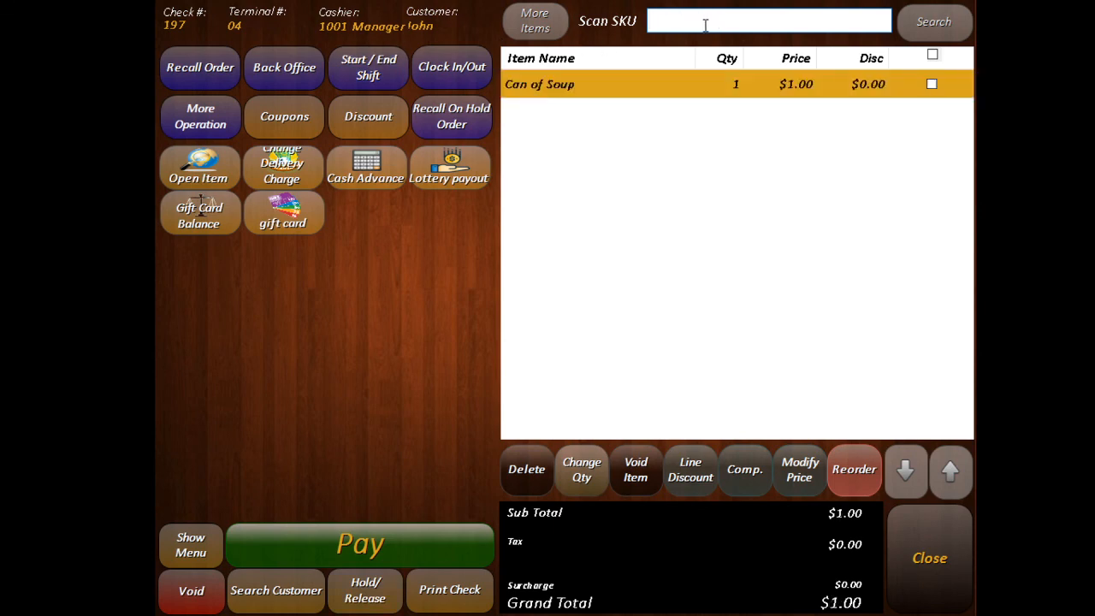
click(398, 535)
click(200, 503)
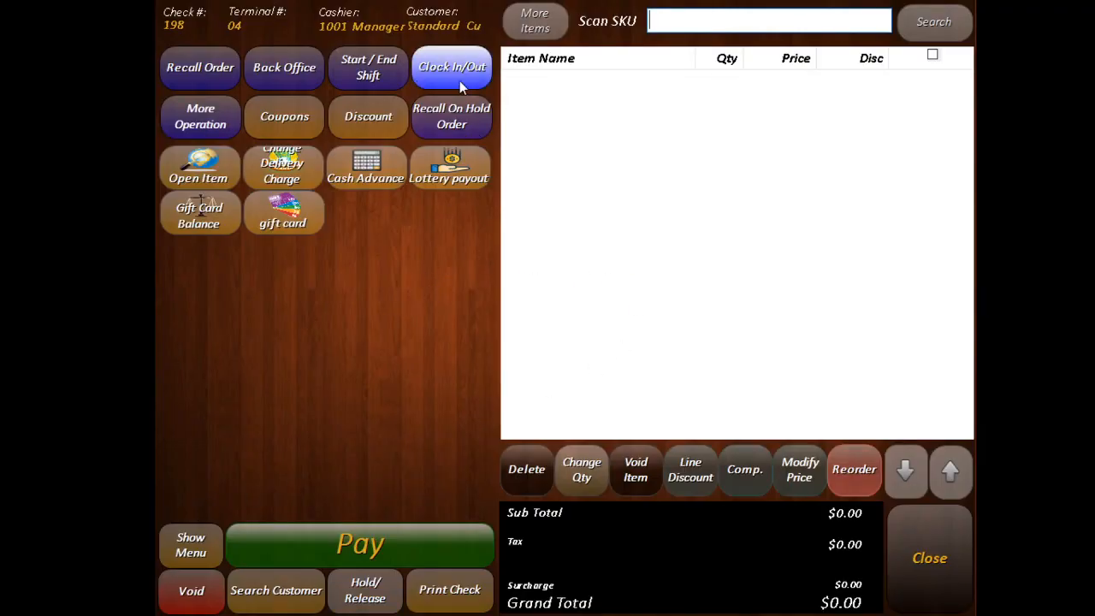
Attach the loyalty customer to the order and add a $2.50 Bud Light from the menu.
click(287, 599)
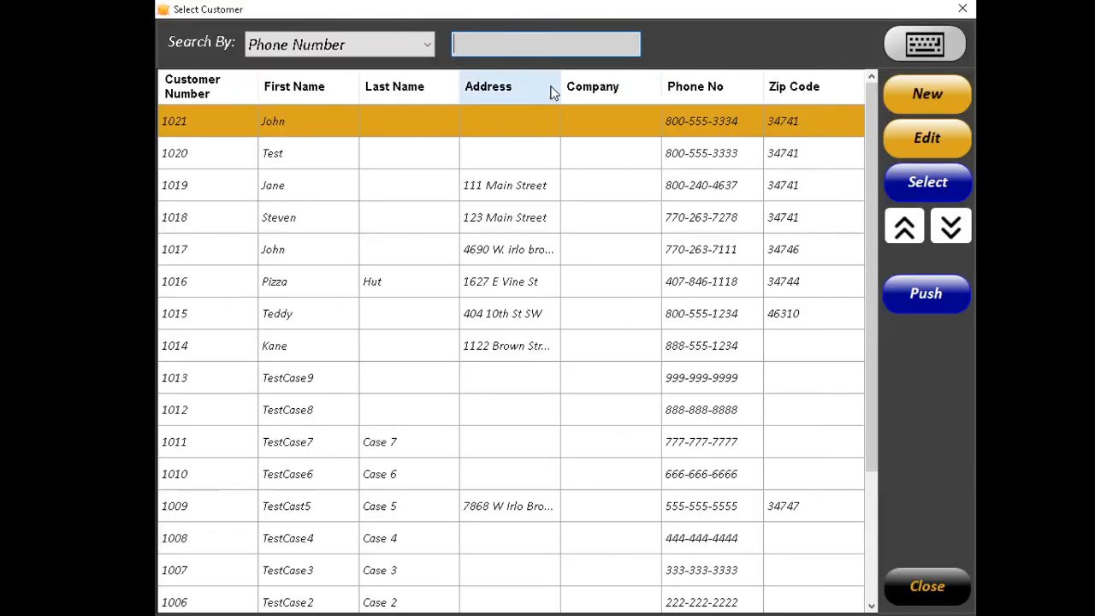
click(923, 185)
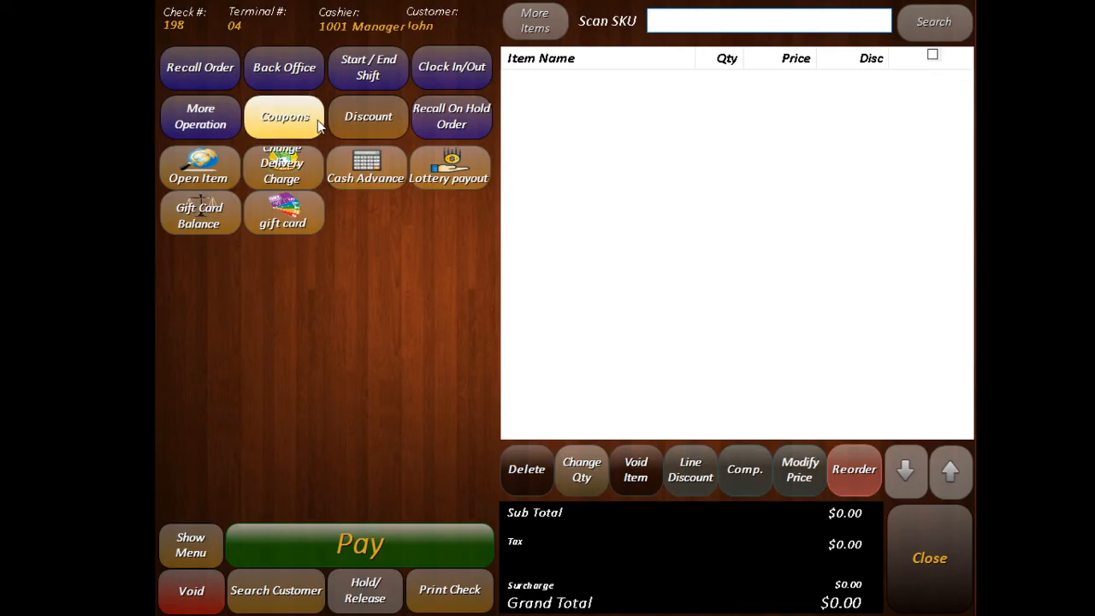
click(199, 129)
click(922, 544)
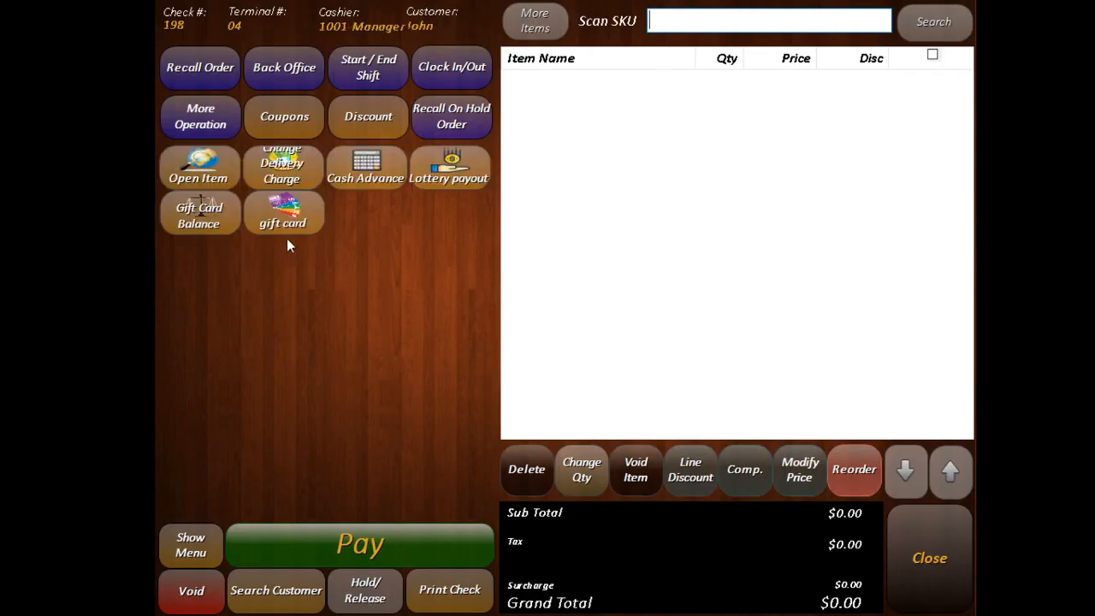
click(192, 543)
click(341, 206)
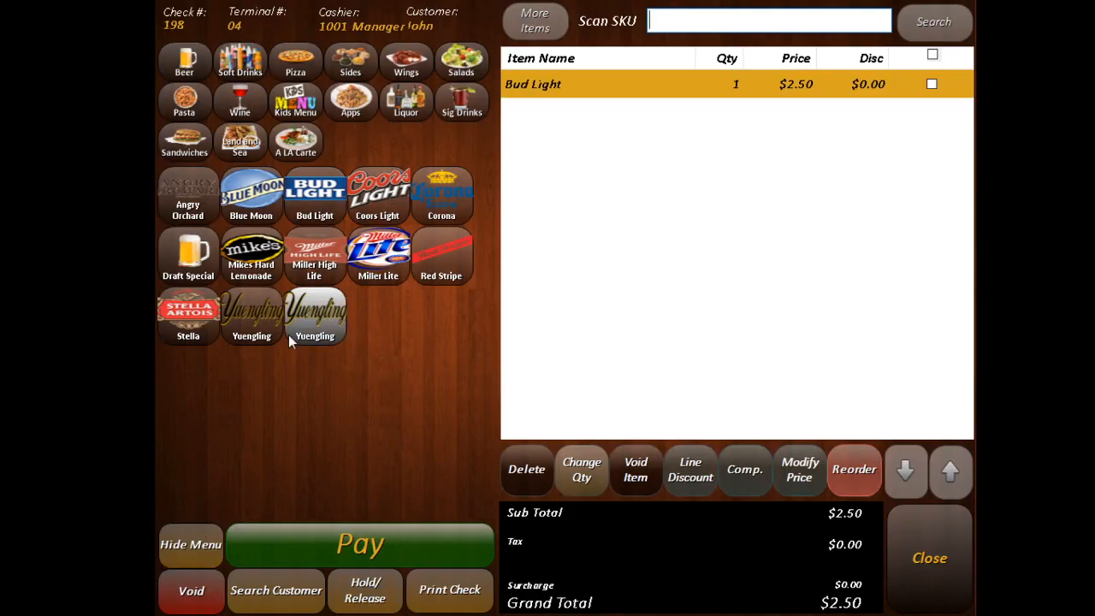
click(184, 545)
Start payment, accept the $10 free gift card bonus notice, cancel gift card creation, and back out.
click(422, 541)
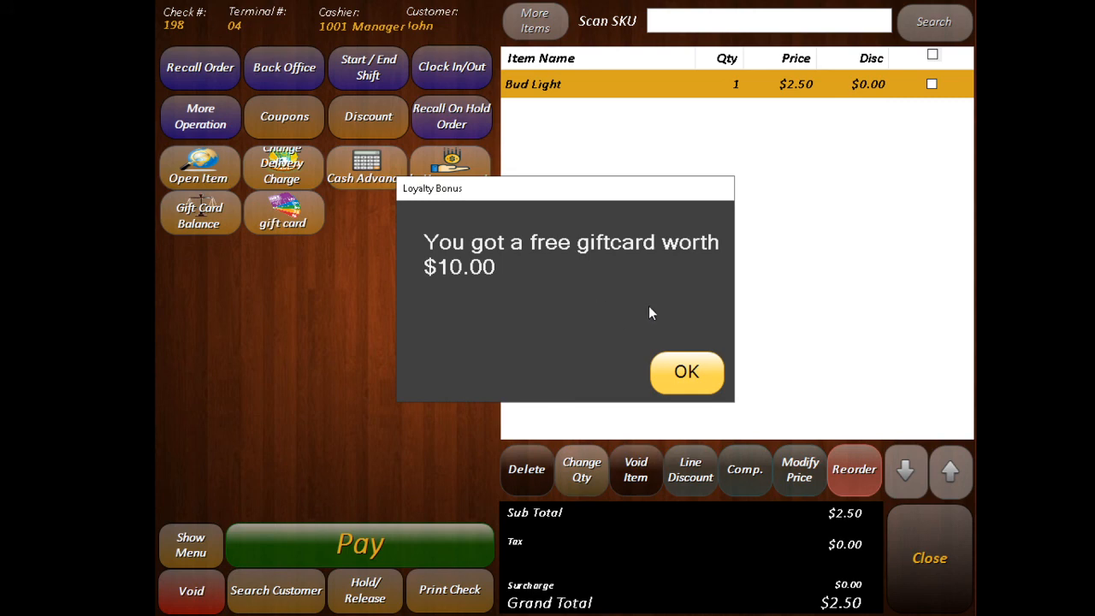
click(685, 378)
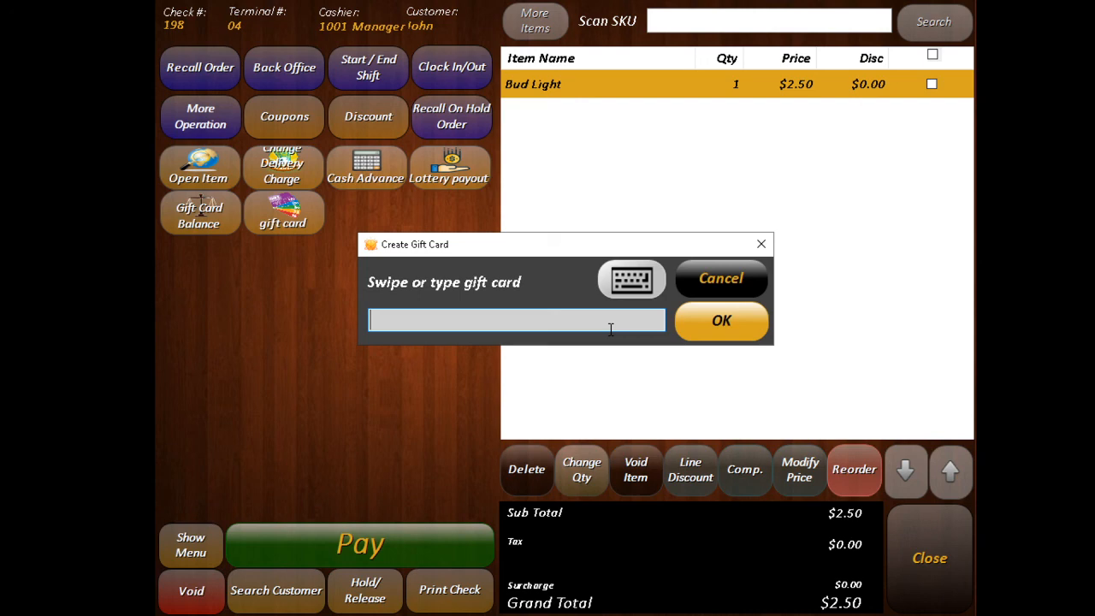
click(730, 285)
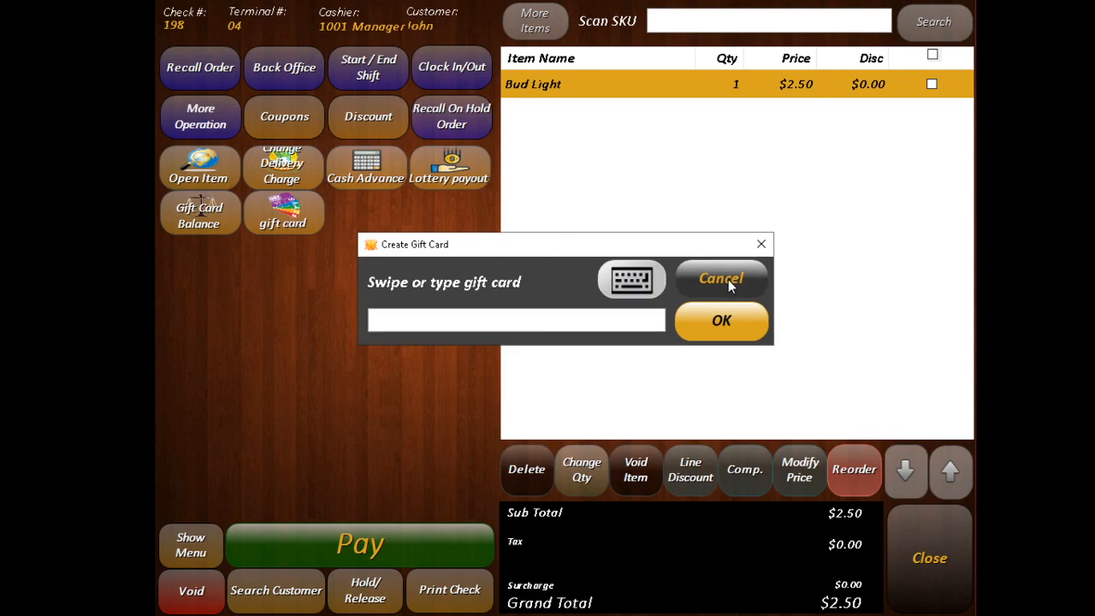
click(761, 245)
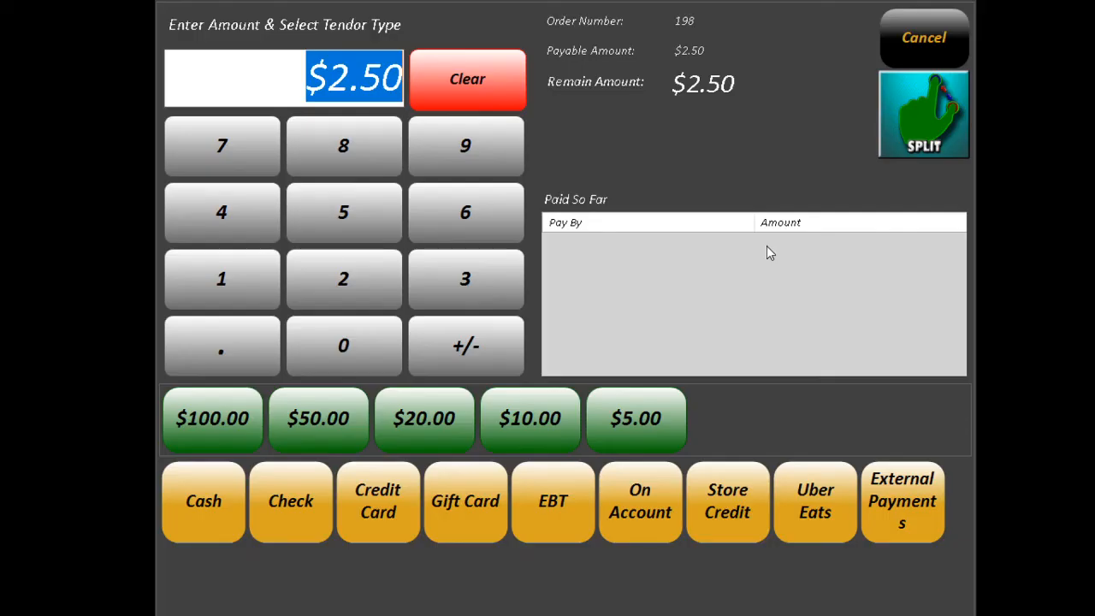
click(922, 39)
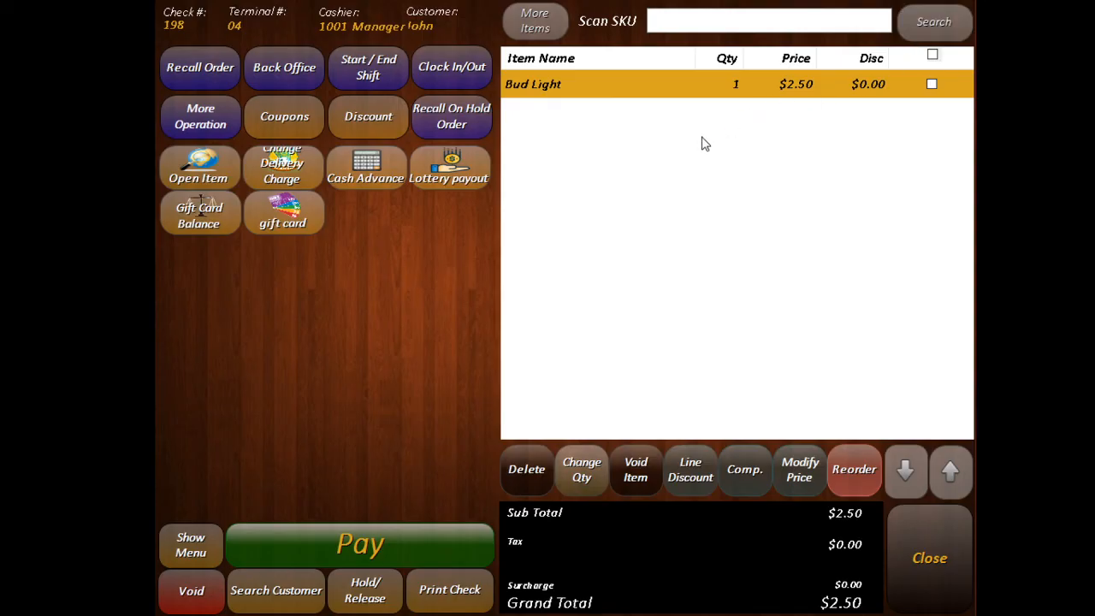